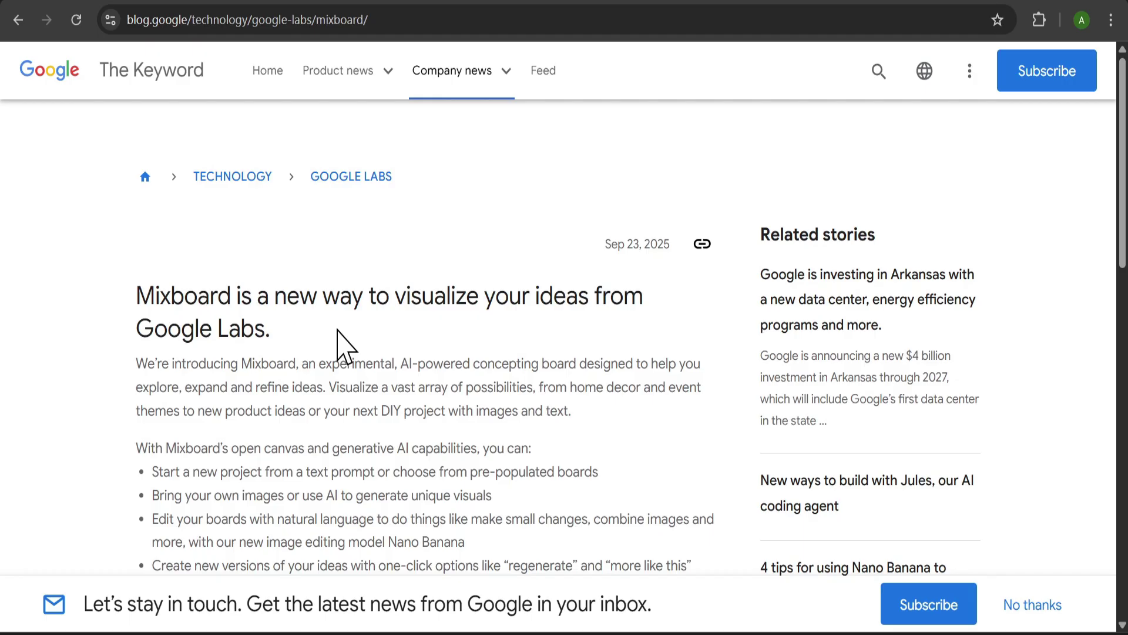
Read the Keyword blog article, highlighting the intro, the capabilities list and the public-beta sentence
{"action": "scroll", "coordinate": [346, 347], "scroll_direction": "down", "scroll_amount": 2}
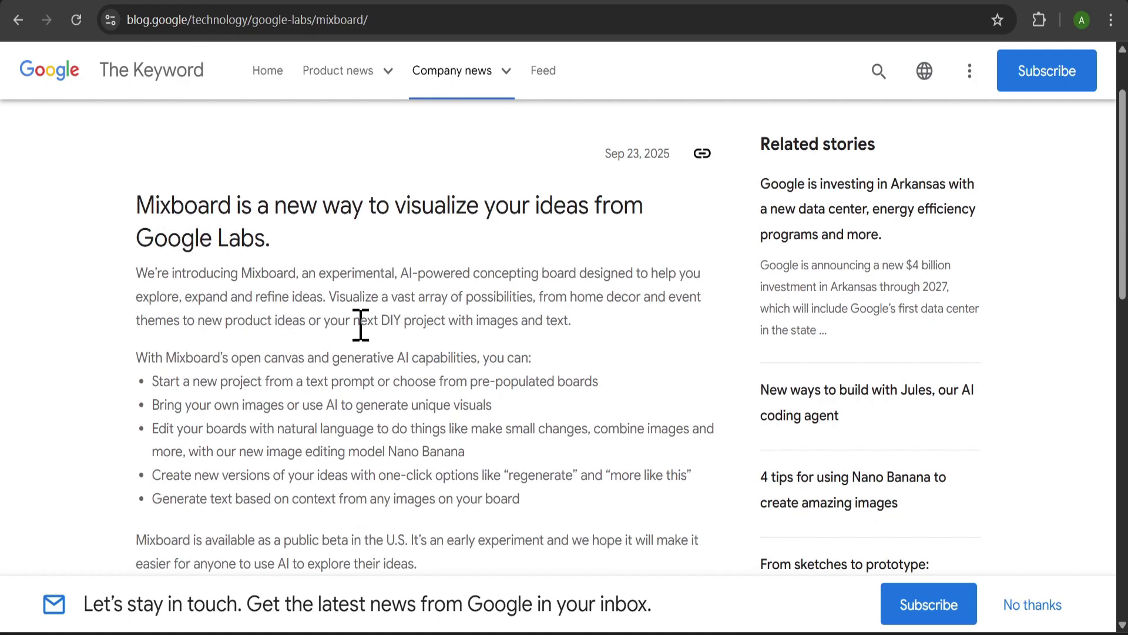
{"action": "left_click_drag", "start_coordinate": [139, 271], "coordinate": [572, 327]}
{"action": "left_click", "coordinate": [577, 291]}
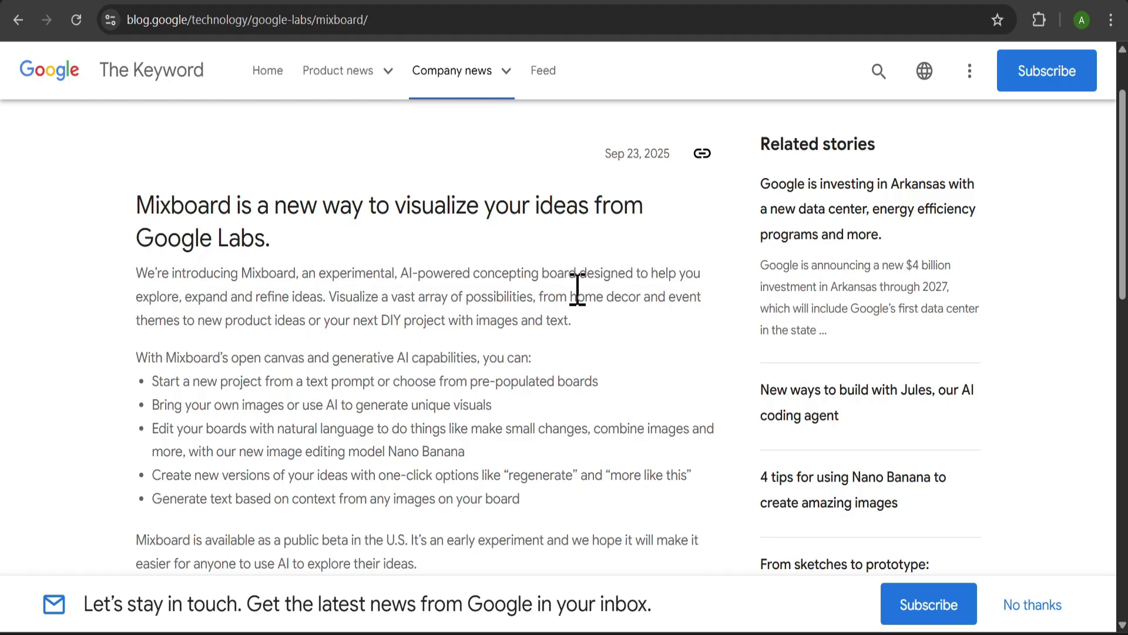
{"action": "scroll", "coordinate": [515, 362], "scroll_direction": "down", "scroll_amount": 2}
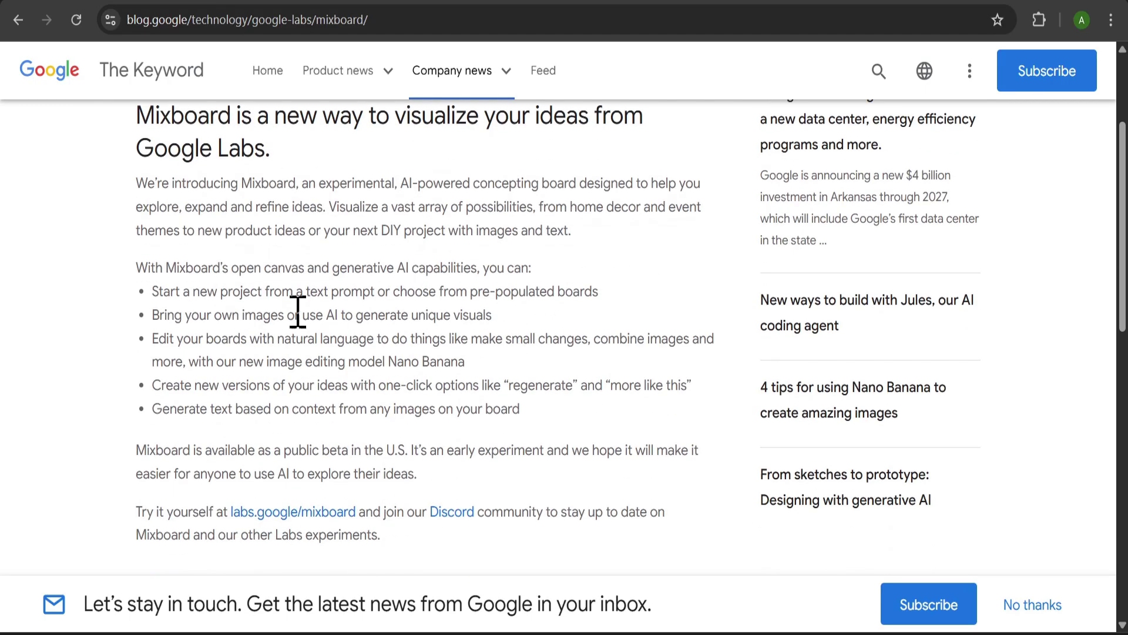
{"action": "left_click_drag", "start_coordinate": [148, 268], "coordinate": [521, 412]}
{"action": "left_click", "coordinate": [525, 420]}
{"action": "scroll", "coordinate": [529, 432], "scroll_direction": "down", "scroll_amount": 3}
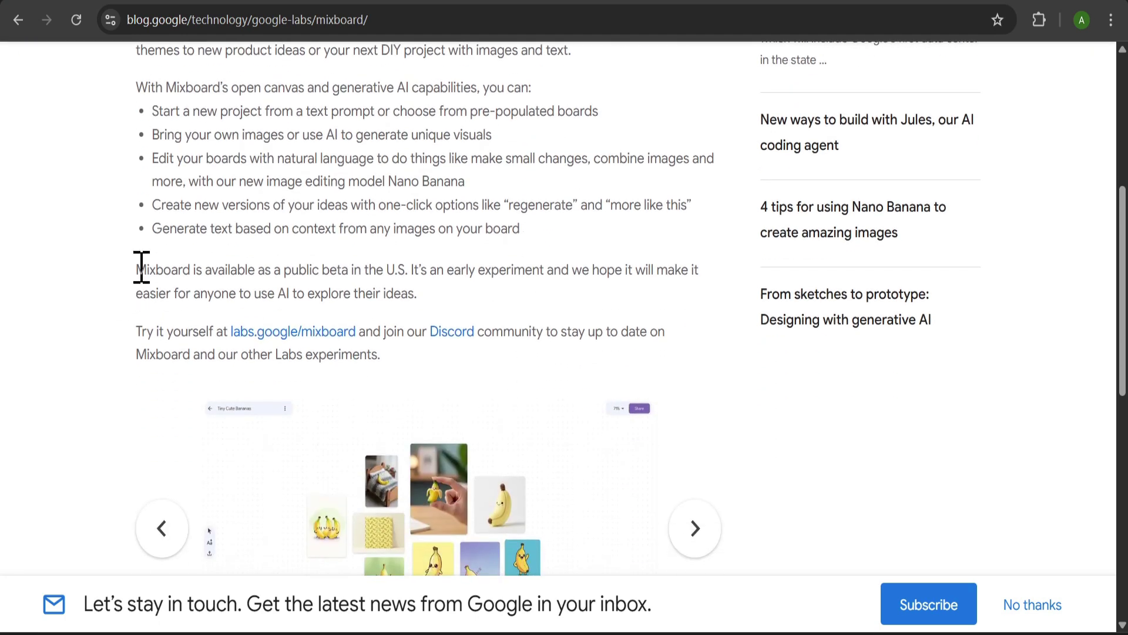
{"action": "left_click_drag", "start_coordinate": [143, 268], "coordinate": [340, 269]}
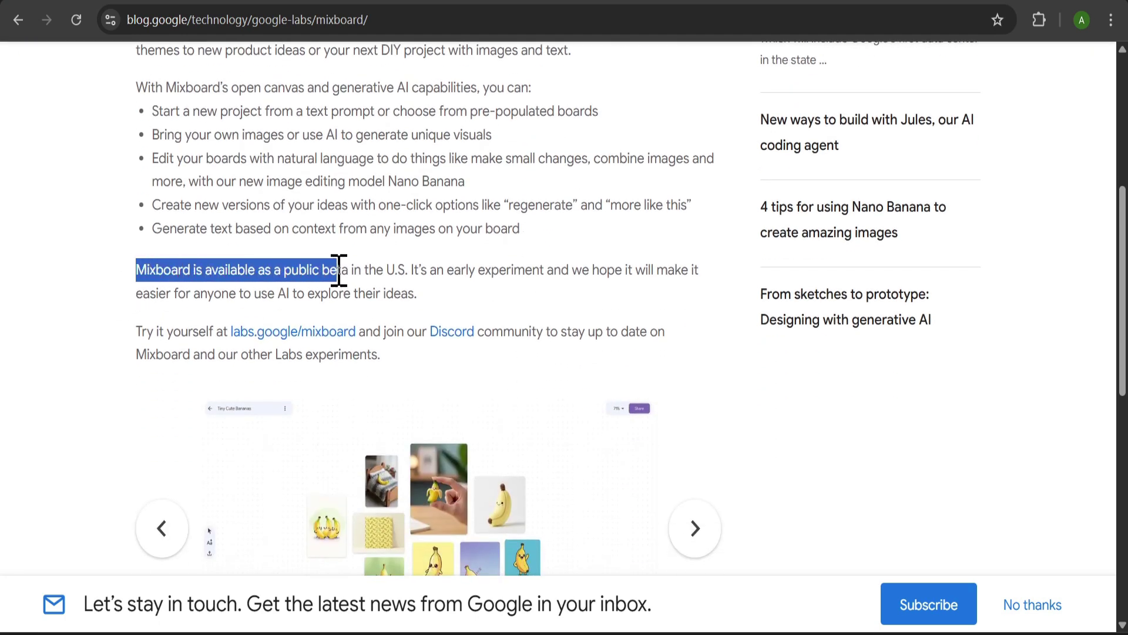
{"action": "left_click", "coordinate": [429, 300]}
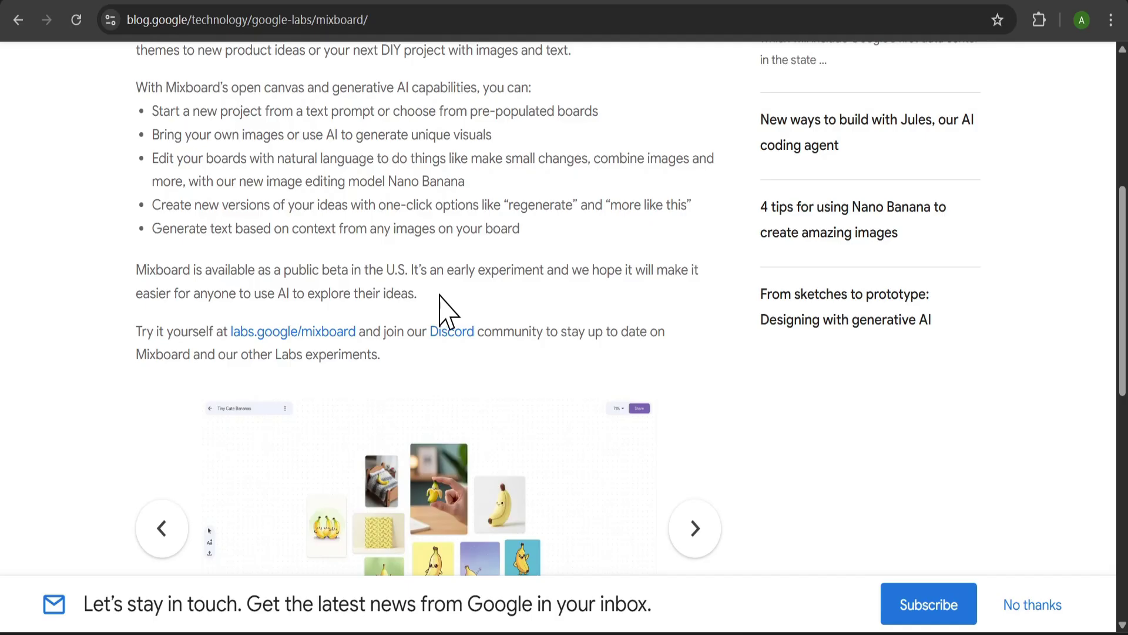
Page the article's carousel to the Japandi office and dog costumes boards and follow the Mixboard link
{"action": "scroll", "coordinate": [440, 295], "scroll_direction": "down", "scroll_amount": 5}
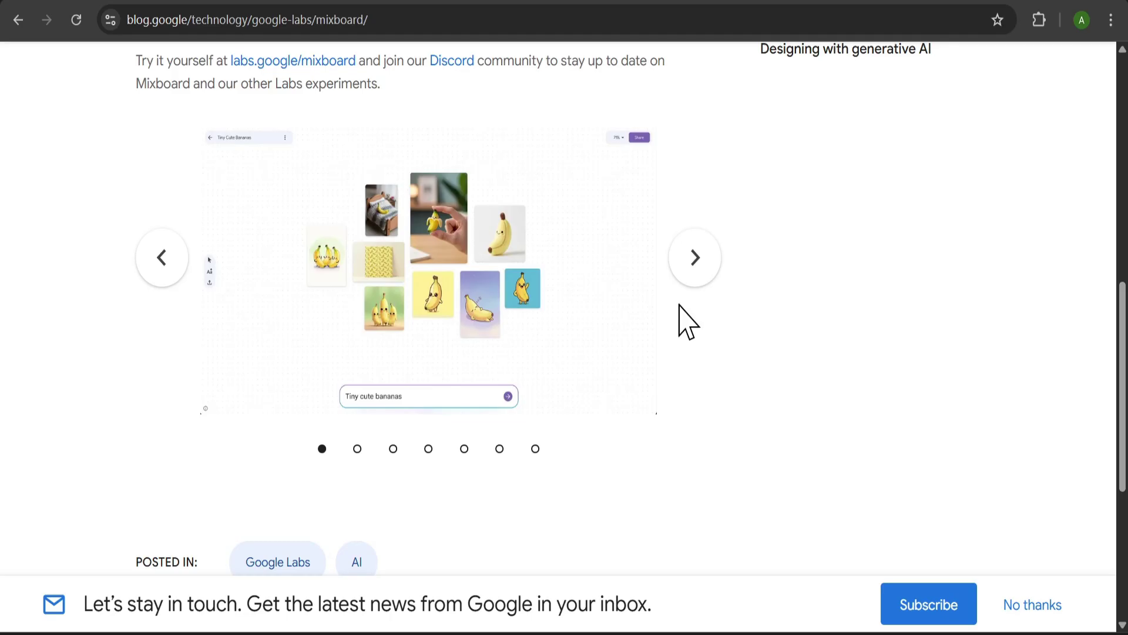
{"action": "left_click", "coordinate": [698, 272]}
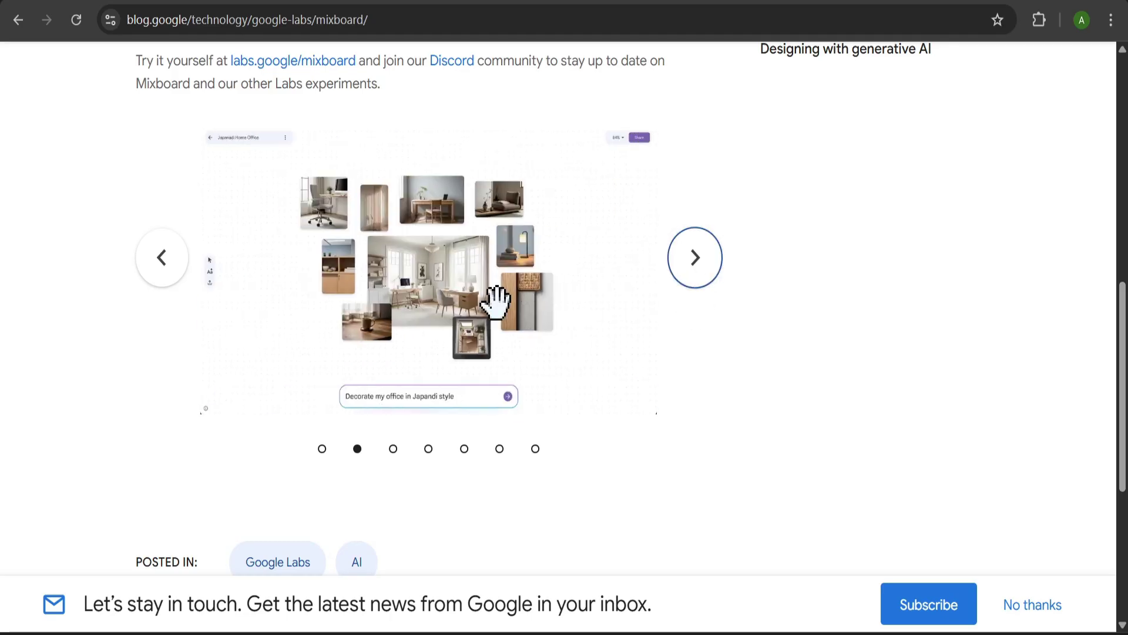
{"action": "left_click", "coordinate": [698, 266]}
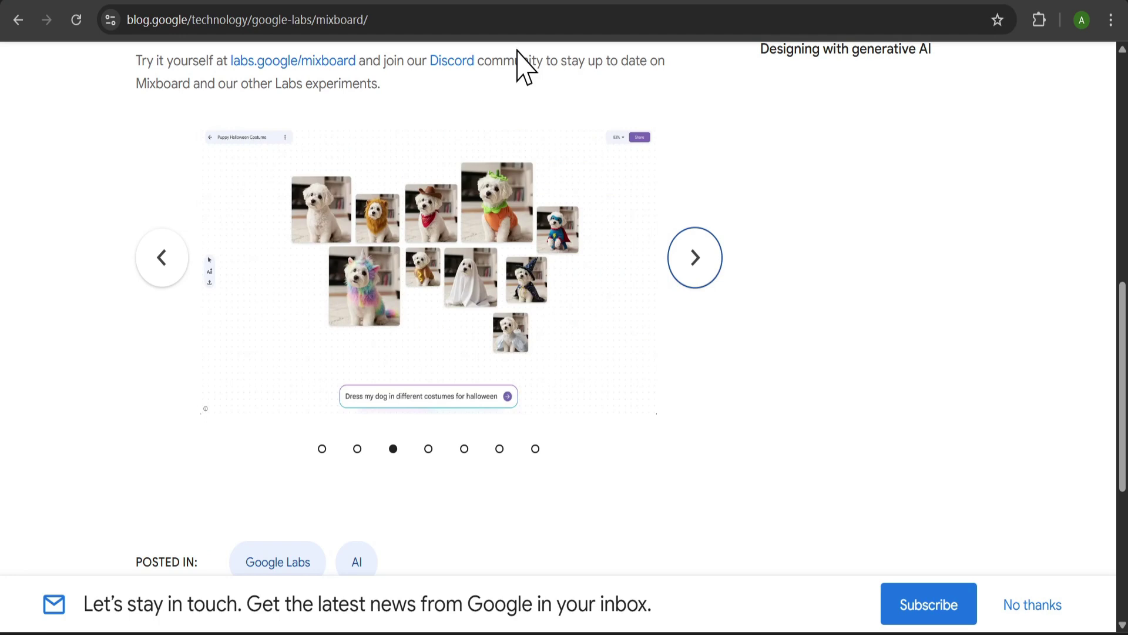
{"action": "left_click", "coordinate": [493, 5]}
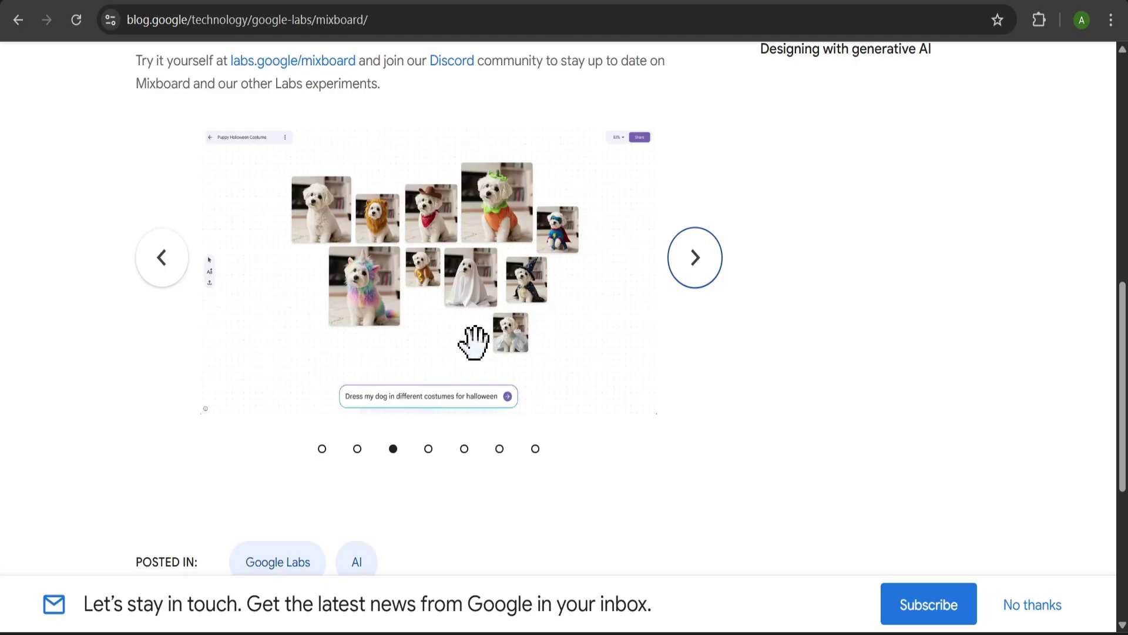
Browse the example slides from banana to dresser upcycling, then return to the projects list
{"action": "scroll", "coordinate": [364, 358], "scroll_direction": "up", "scroll_amount": 2}
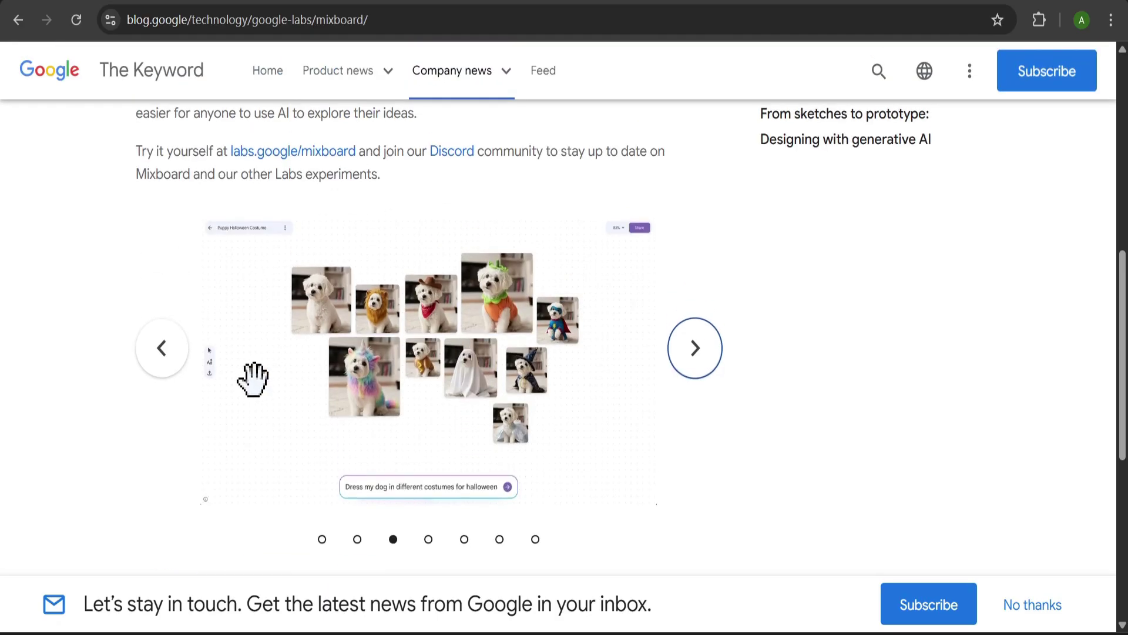
{"action": "left_click", "coordinate": [152, 365]}
{"action": "left_click", "coordinate": [154, 365]}
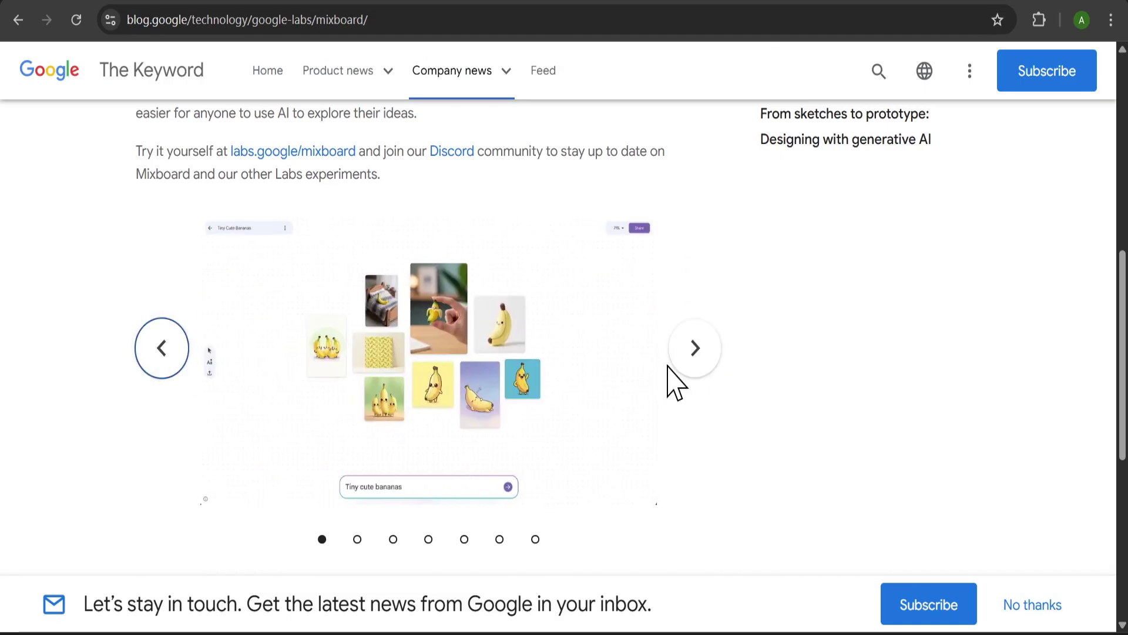
{"action": "left_click", "coordinate": [693, 366]}
{"action": "scroll", "coordinate": [702, 347], "scroll_direction": "down", "scroll_amount": 2}
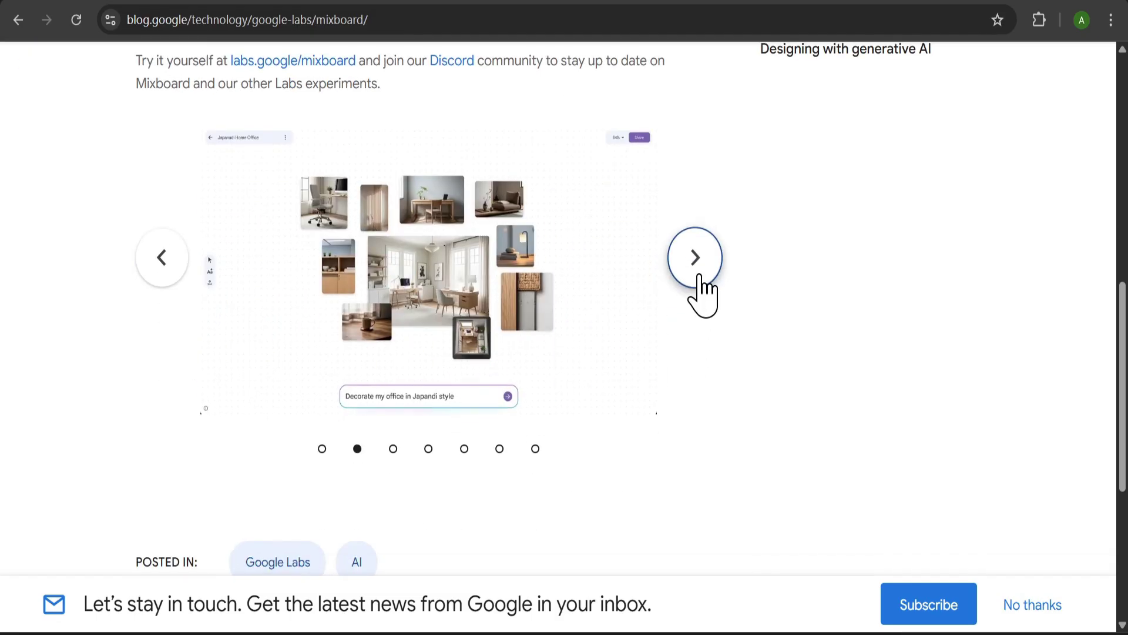
{"action": "left_click", "coordinate": [696, 276]}
{"action": "scroll", "coordinate": [696, 329], "scroll_direction": "up", "scroll_amount": 2}
{"action": "left_click", "coordinate": [704, 358]}
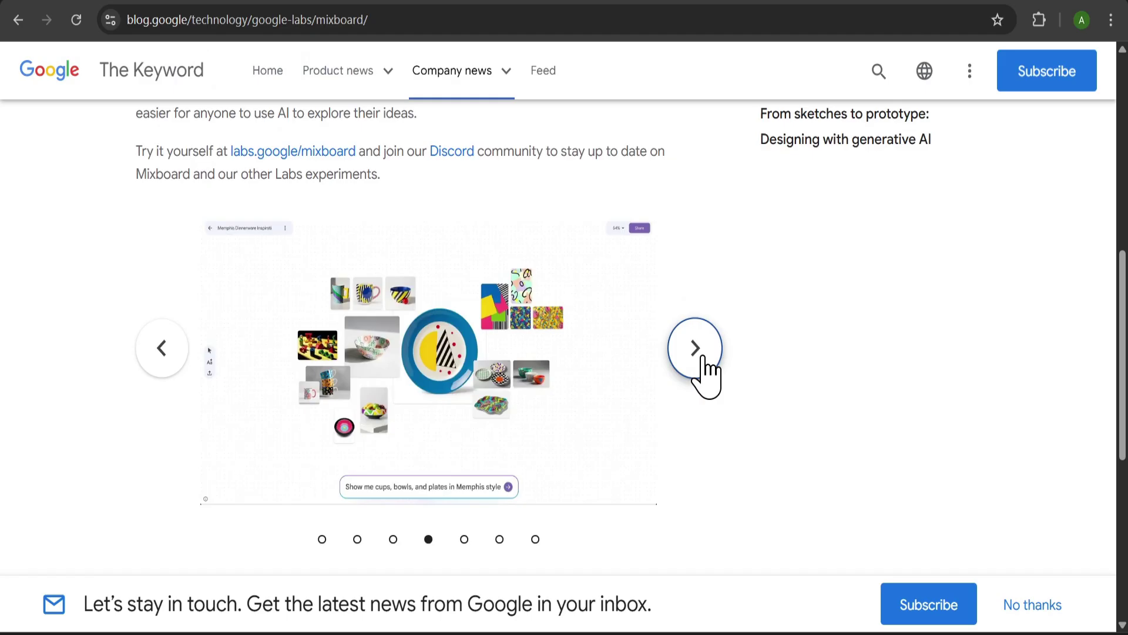
{"action": "left_click", "coordinate": [700, 370]}
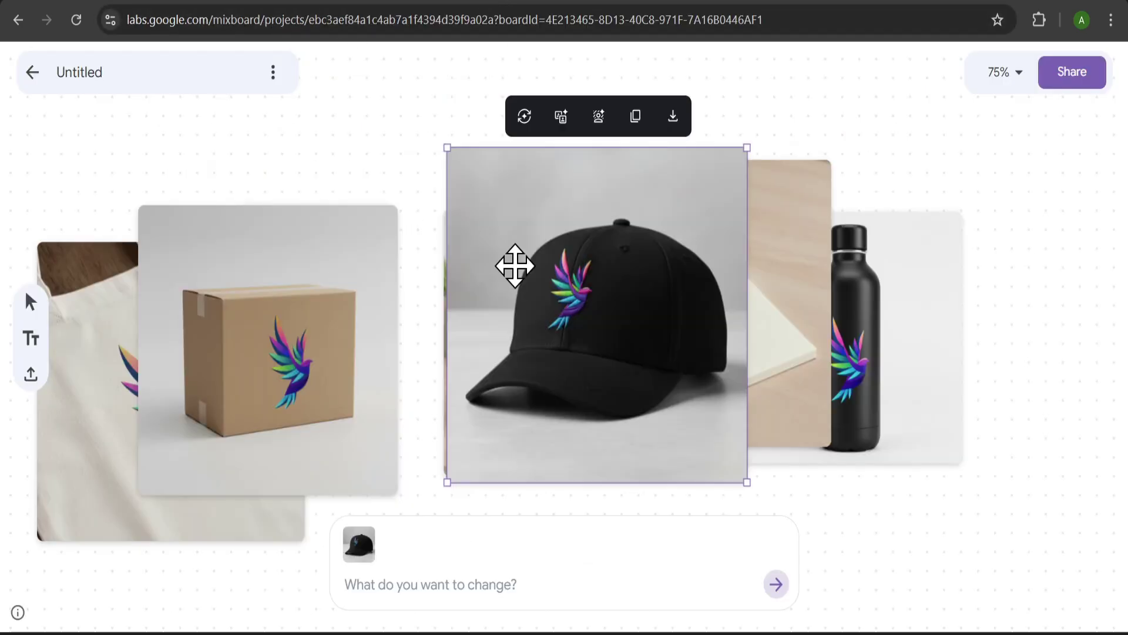
{"action": "left_click", "coordinate": [32, 73]}
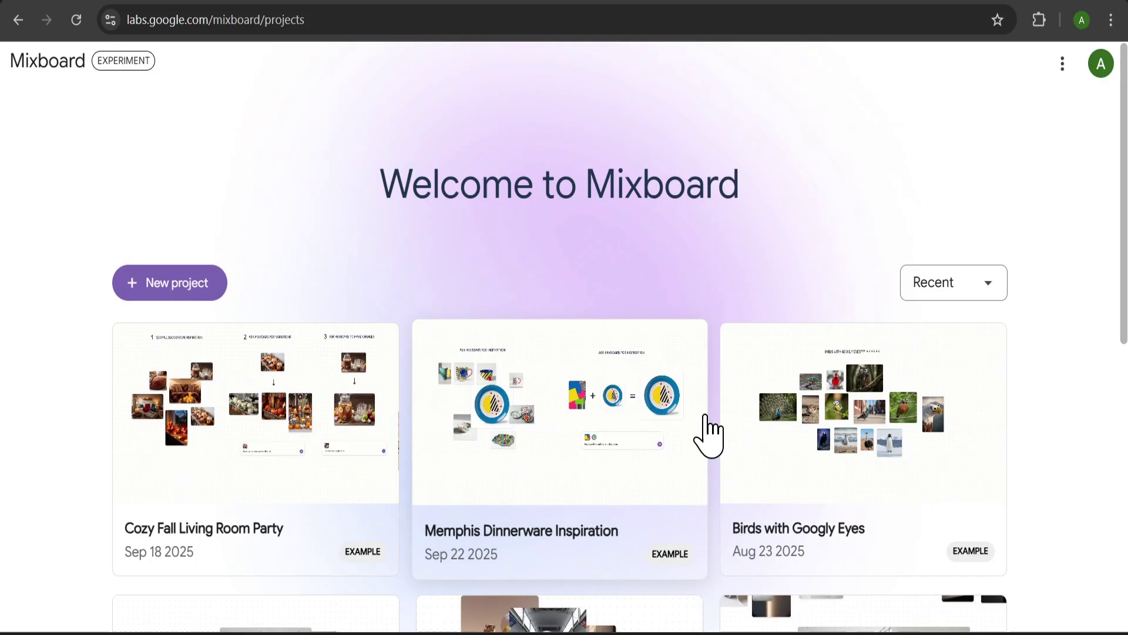
{"action": "scroll", "coordinate": [705, 423], "scroll_direction": "down", "scroll_amount": 5}
{"action": "scroll", "coordinate": [711, 432], "scroll_direction": "up", "scroll_amount": 3}
{"action": "scroll", "coordinate": [713, 433], "scroll_direction": "down", "scroll_amount": 7}
{"action": "scroll", "coordinate": [720, 426], "scroll_direction": "up", "scroll_amount": 6}
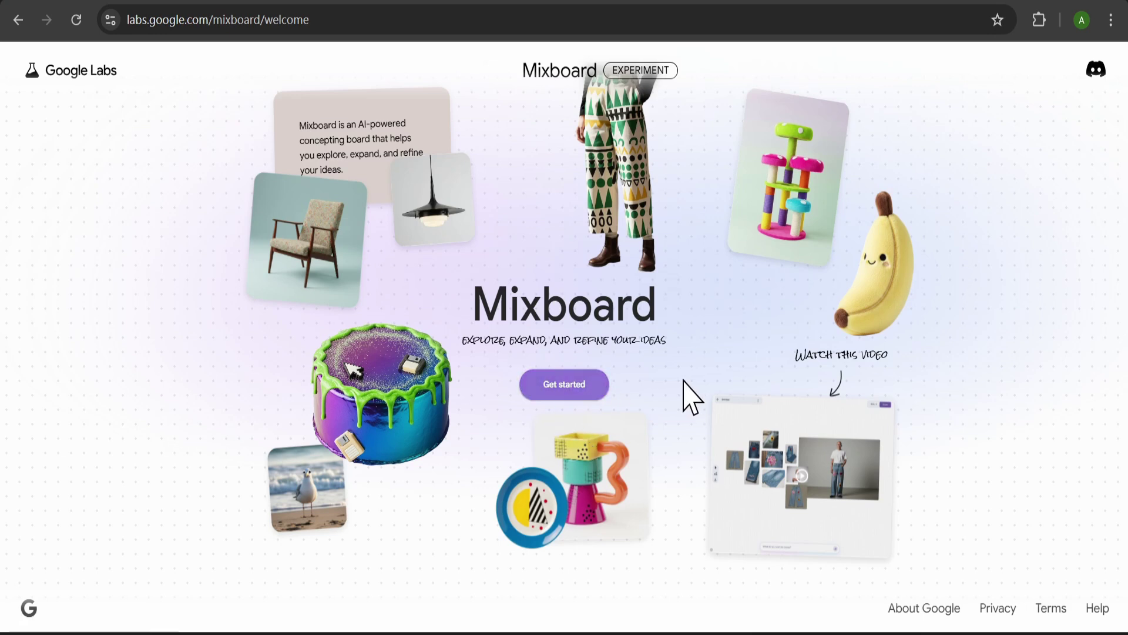
{"action": "left_click", "coordinate": [573, 385]}
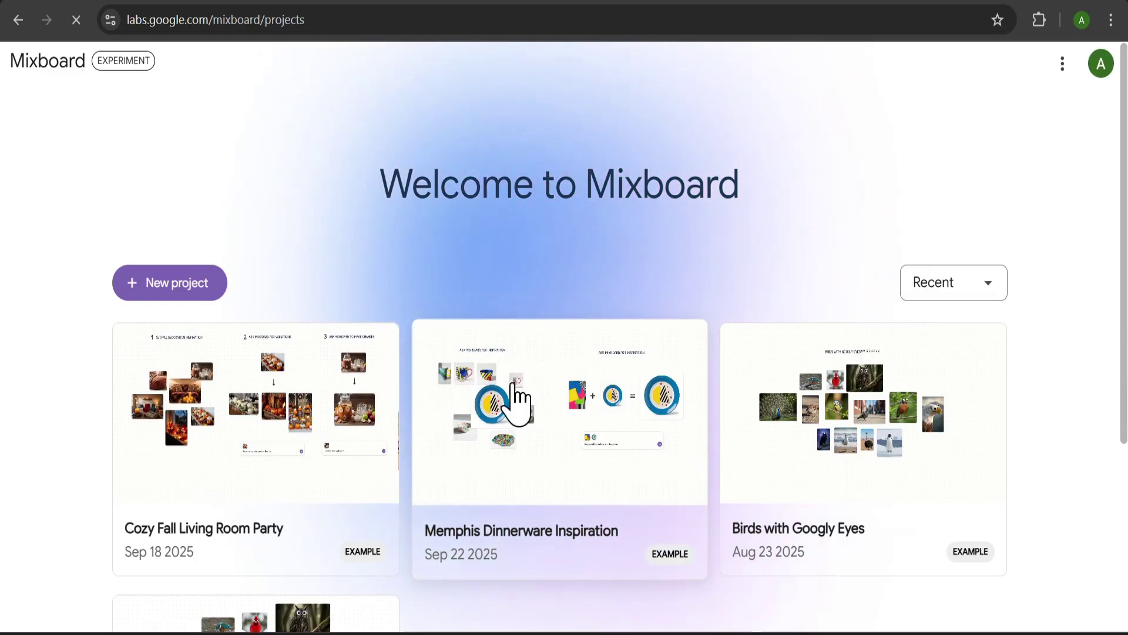
{"action": "scroll", "coordinate": [411, 550], "scroll_direction": "down", "scroll_amount": 3}
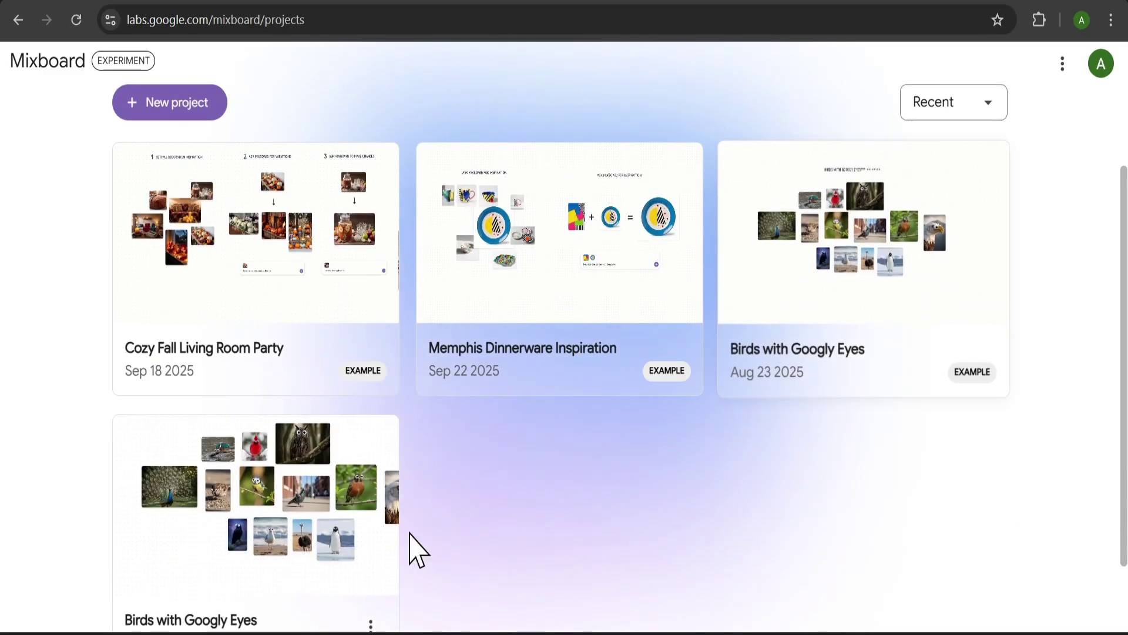
{"action": "scroll", "coordinate": [327, 508], "scroll_direction": "down", "scroll_amount": 2}
{"action": "scroll", "coordinate": [327, 511], "scroll_direction": "up", "scroll_amount": 4}
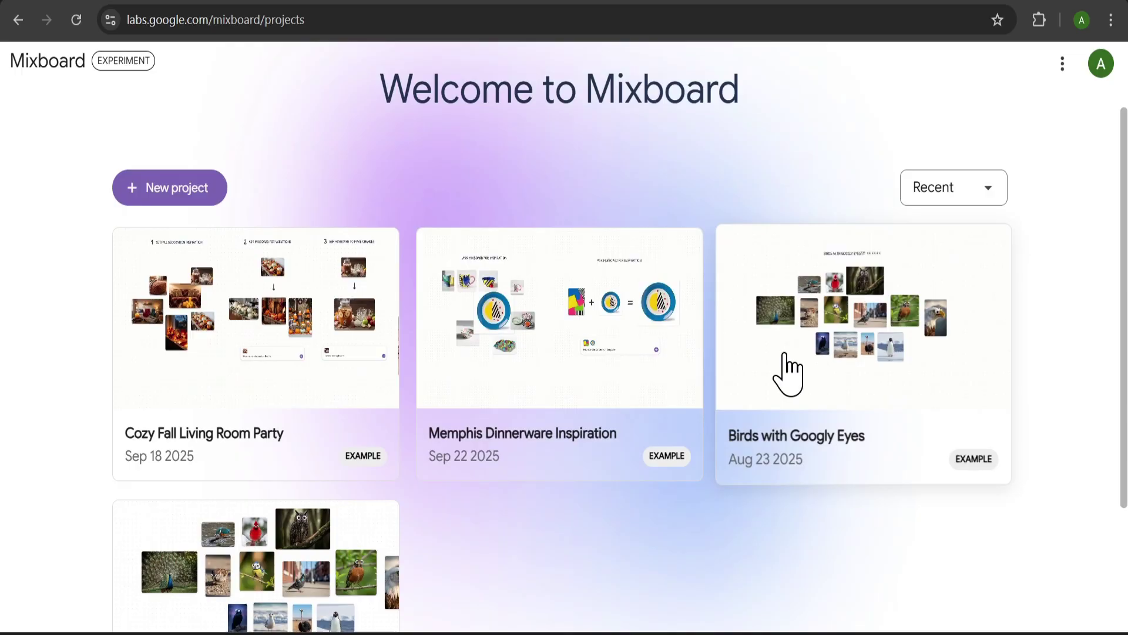
{"action": "scroll", "coordinate": [423, 438], "scroll_direction": "up", "scroll_amount": 2}
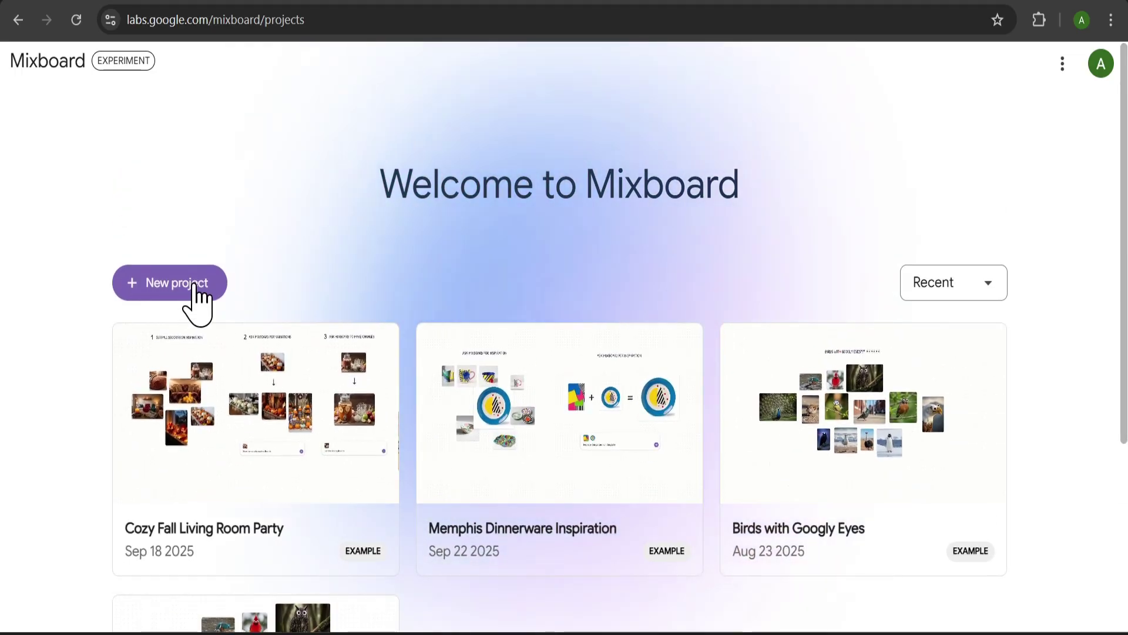
On a new board, submit the prompt 'GIVE ME SOME IDEA ABOUT MINIMAL COFFE SHOP DECORATION'
{"action": "left_click", "coordinate": [196, 286]}
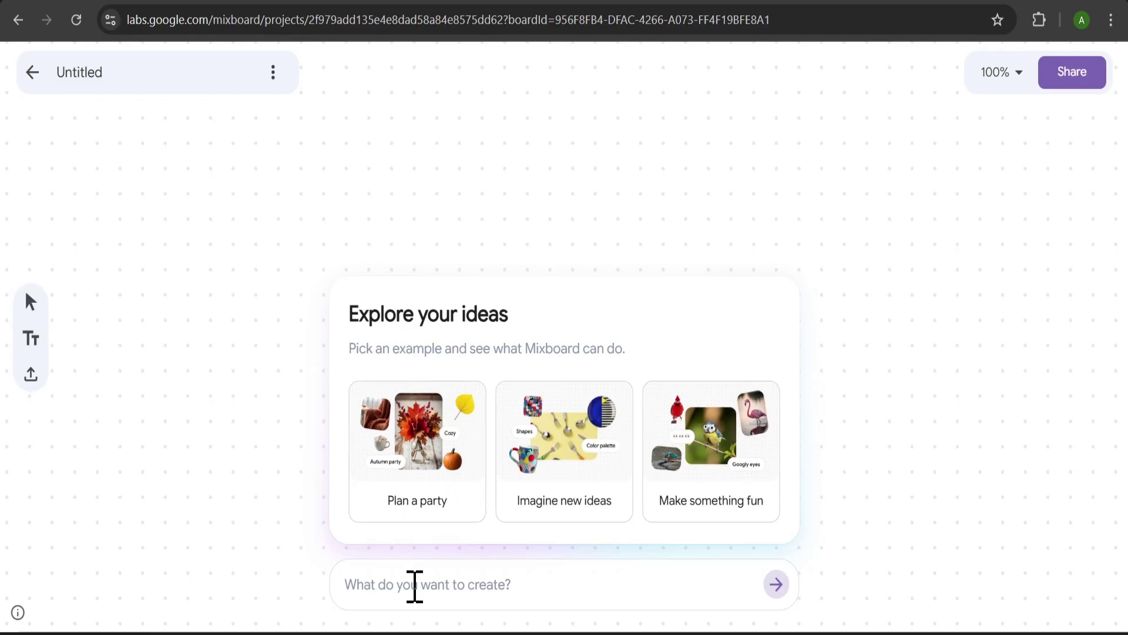
{"action": "left_click", "coordinate": [414, 586]}
{"action": "type", "text": "GIV"}
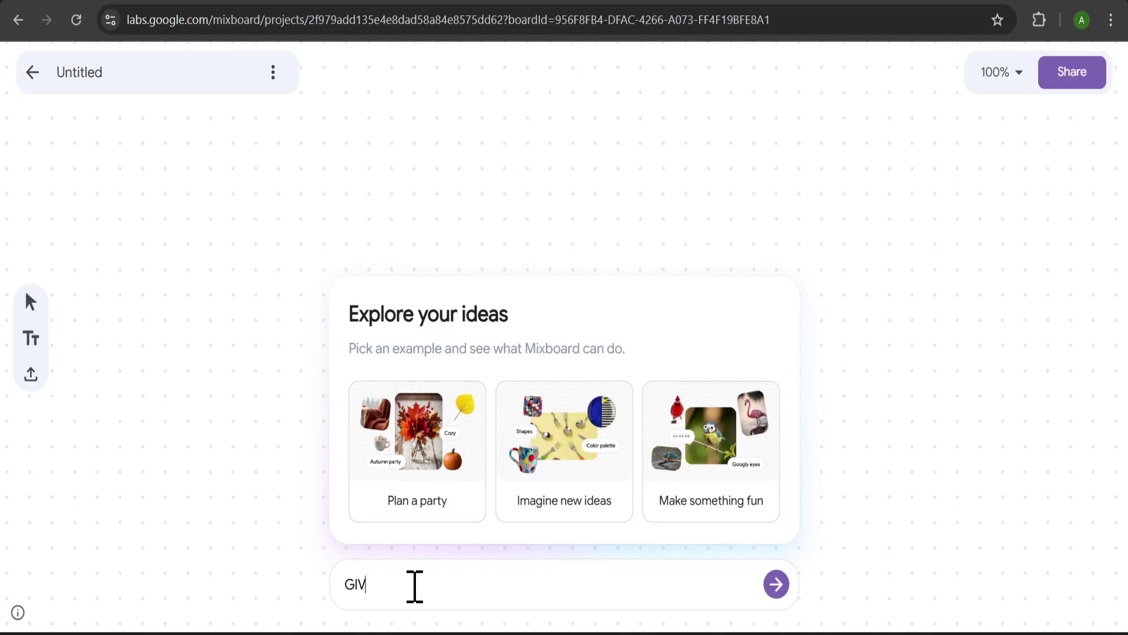
{"action": "type", "text": "E ME SOME IDEA ABOUT MINIMAL COFFE SHOP DECORATION"}
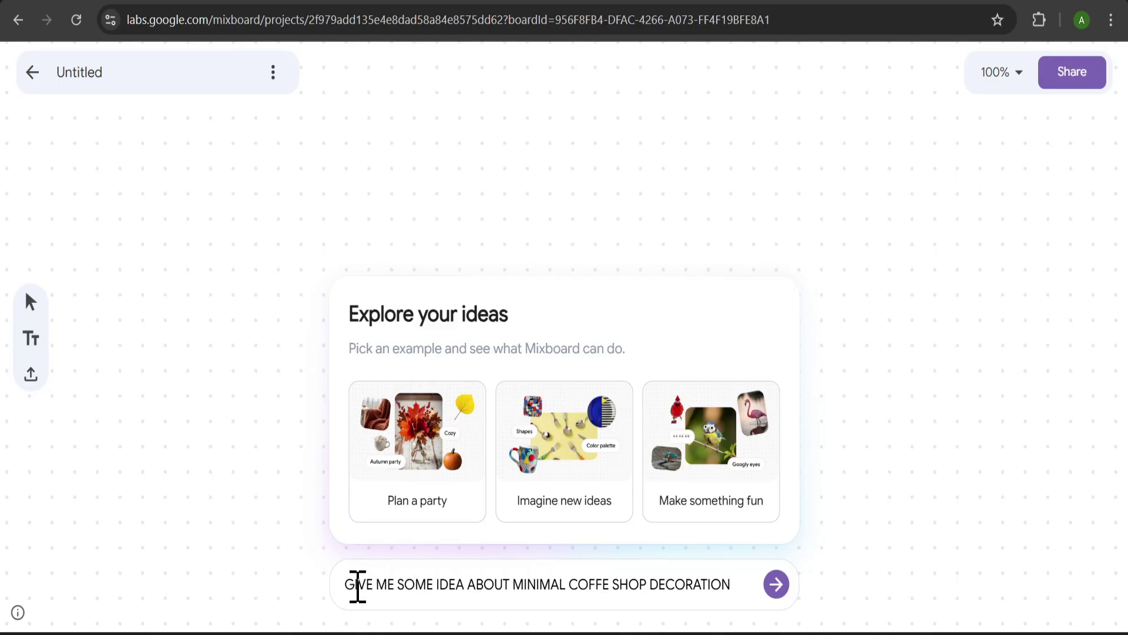
{"action": "left_click_drag", "start_coordinate": [358, 586], "coordinate": [752, 586]}
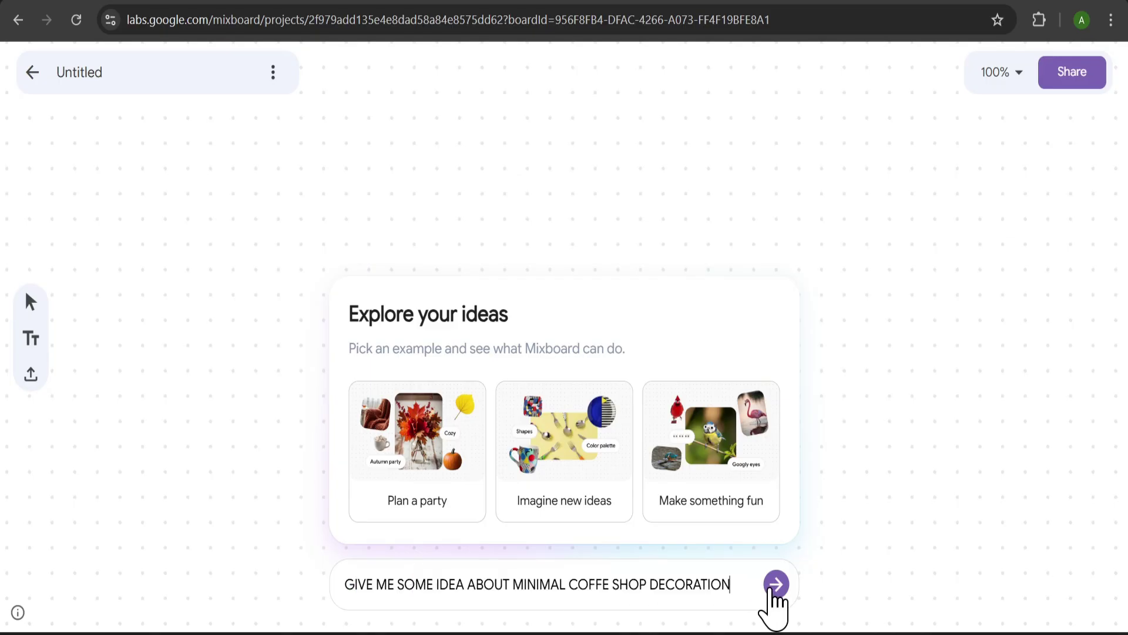
{"action": "left_click", "coordinate": [773, 587]}
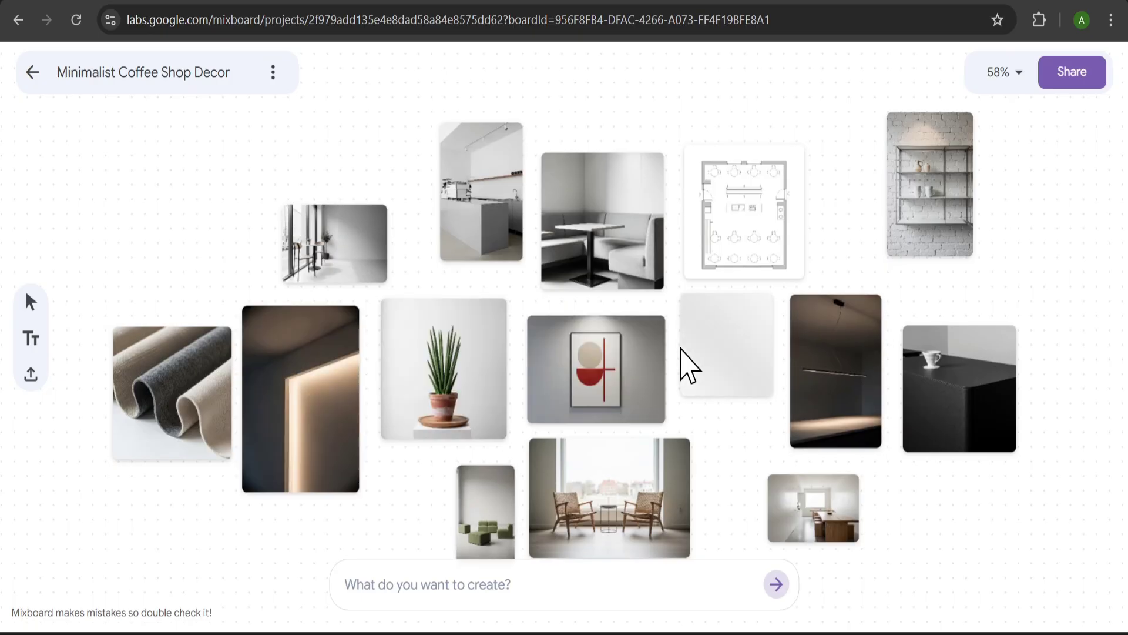
Enlarge the booth image and move it up and to the right
{"action": "scroll", "coordinate": [682, 350], "scroll_direction": "down", "scroll_amount": 3}
{"action": "scroll", "coordinate": [681, 353], "scroll_direction": "up", "scroll_amount": 1}
{"action": "scroll", "coordinate": [584, 318], "scroll_direction": "up", "scroll_amount": 3}
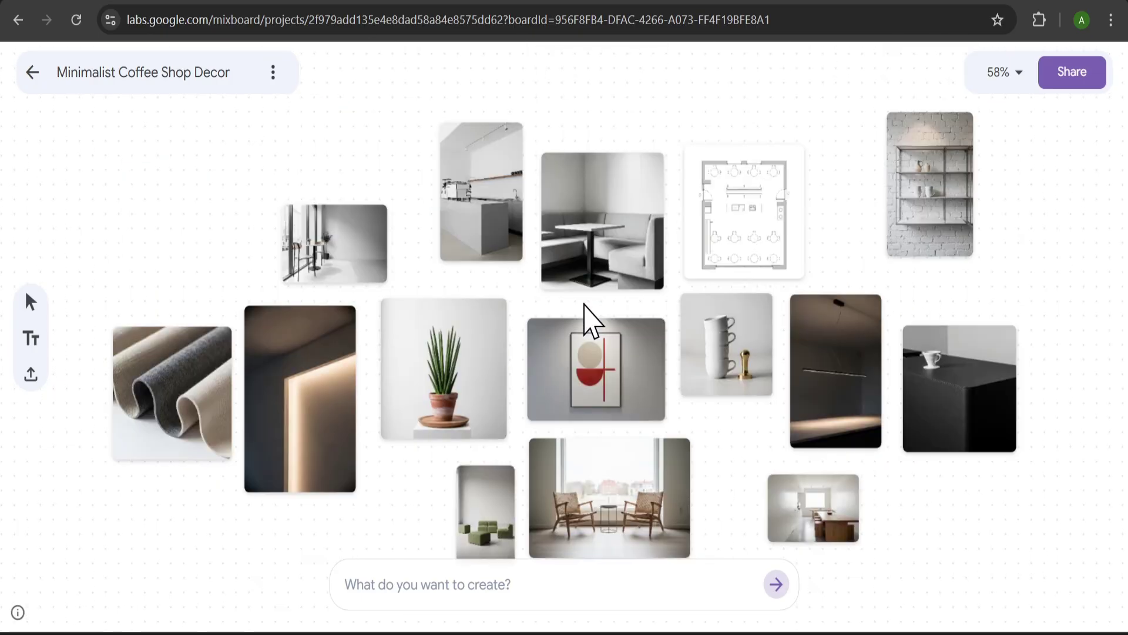
{"action": "left_click", "coordinate": [606, 345]}
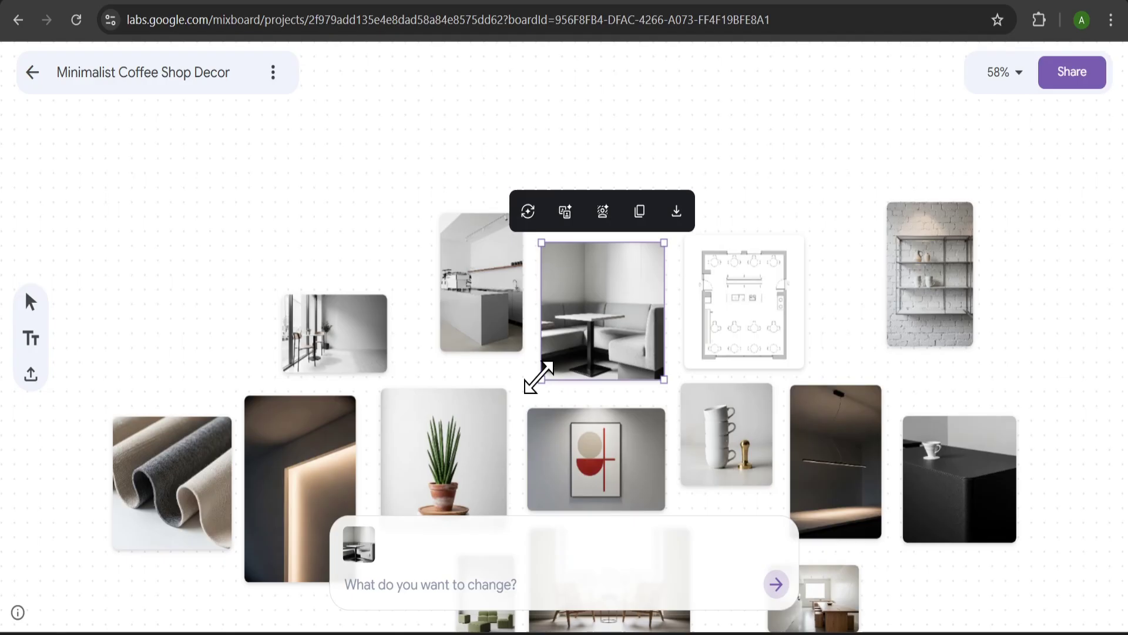
{"action": "left_click_drag", "start_coordinate": [531, 383], "coordinate": [345, 441]}
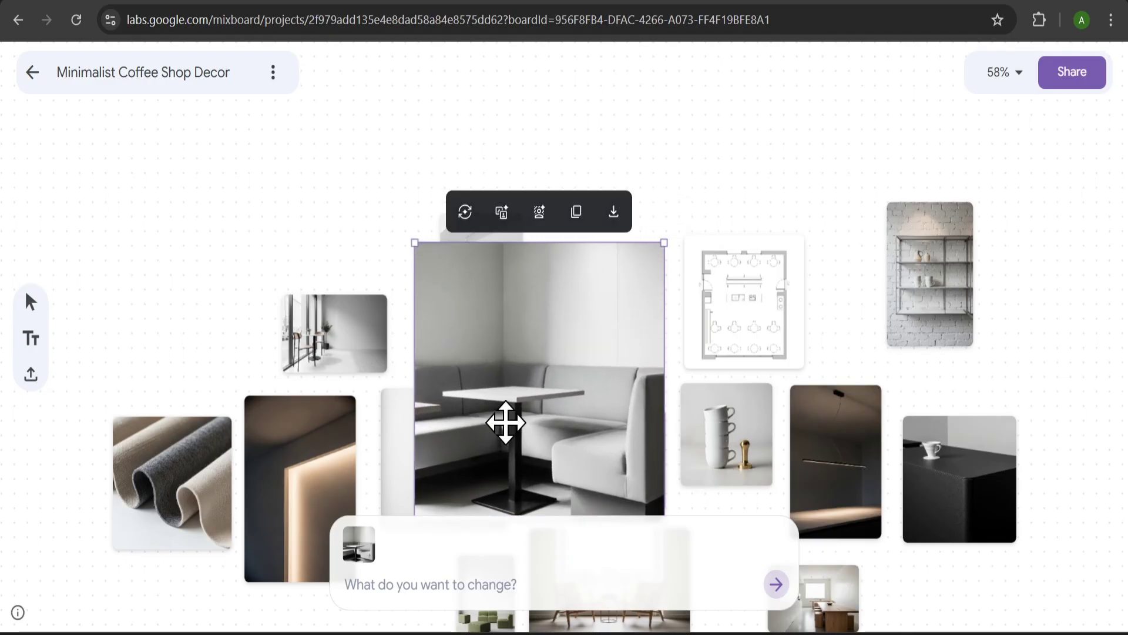
{"action": "left_click_drag", "start_coordinate": [504, 423], "coordinate": [675, 302]}
{"action": "left_click_drag", "start_coordinate": [589, 410], "coordinate": [636, 363]}
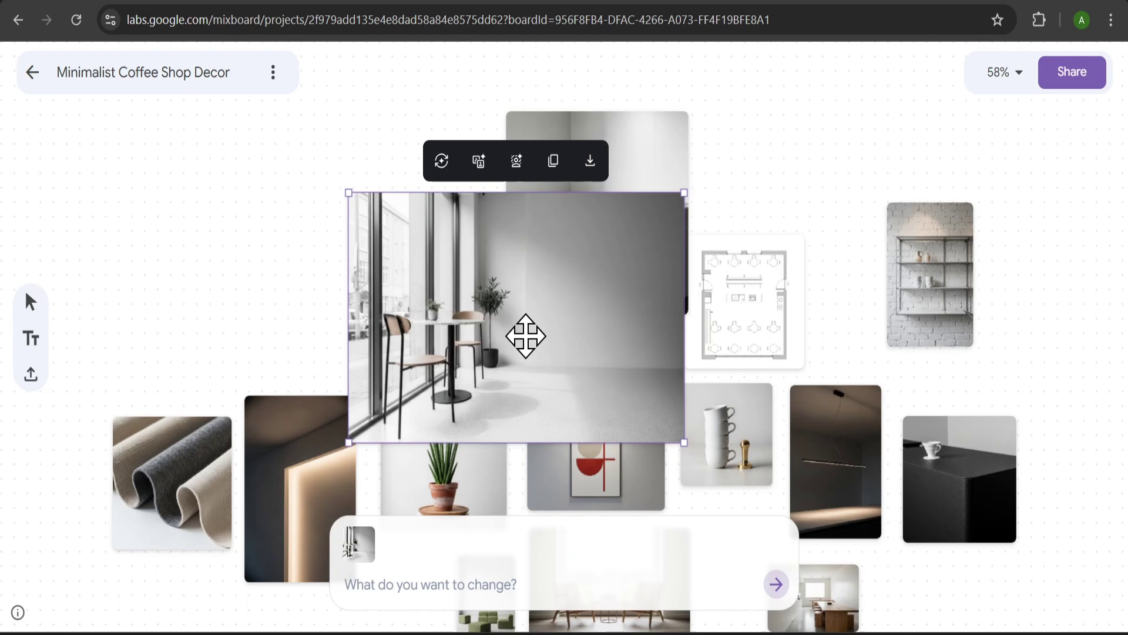
Shrink the café window image and place it and the long-table room photo side by side below
{"action": "left_click_drag", "start_coordinate": [524, 335], "coordinate": [385, 284]}
{"action": "left_click_drag", "start_coordinate": [546, 389], "coordinate": [423, 299]}
{"action": "left_click_drag", "start_coordinate": [588, 292], "coordinate": [651, 279]}
{"action": "scroll", "coordinate": [605, 415], "scroll_direction": "down", "scroll_amount": 4}
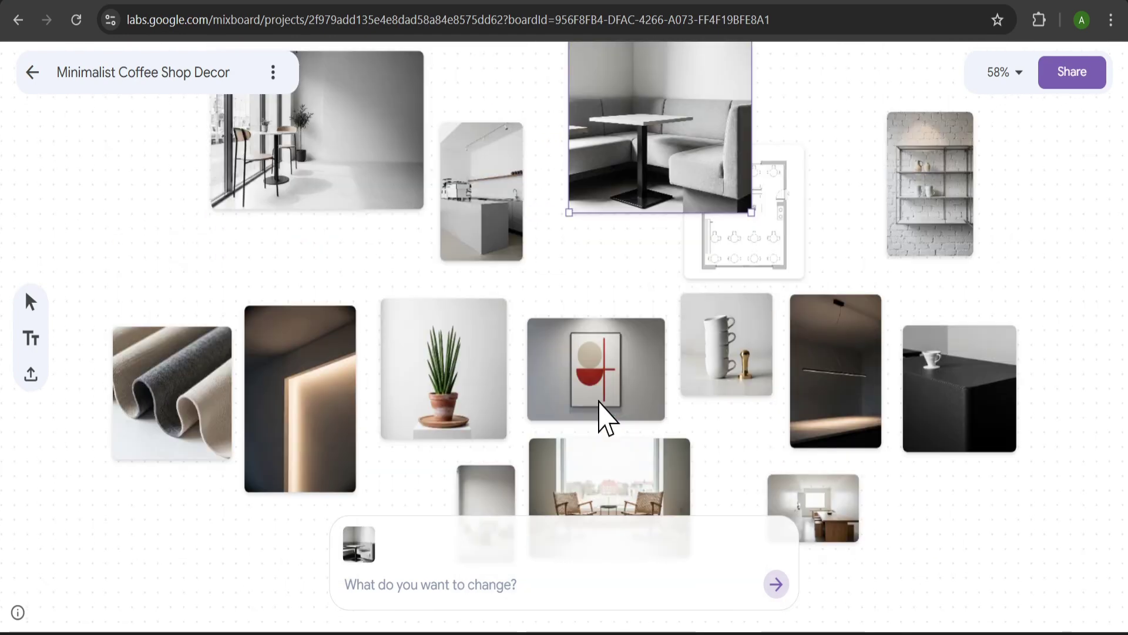
{"action": "left_click_drag", "start_coordinate": [626, 429], "coordinate": [373, 238]}
{"action": "left_click_drag", "start_coordinate": [478, 448], "coordinate": [266, 332]}
{"action": "scroll", "coordinate": [340, 252], "scroll_direction": "up", "scroll_amount": 3}
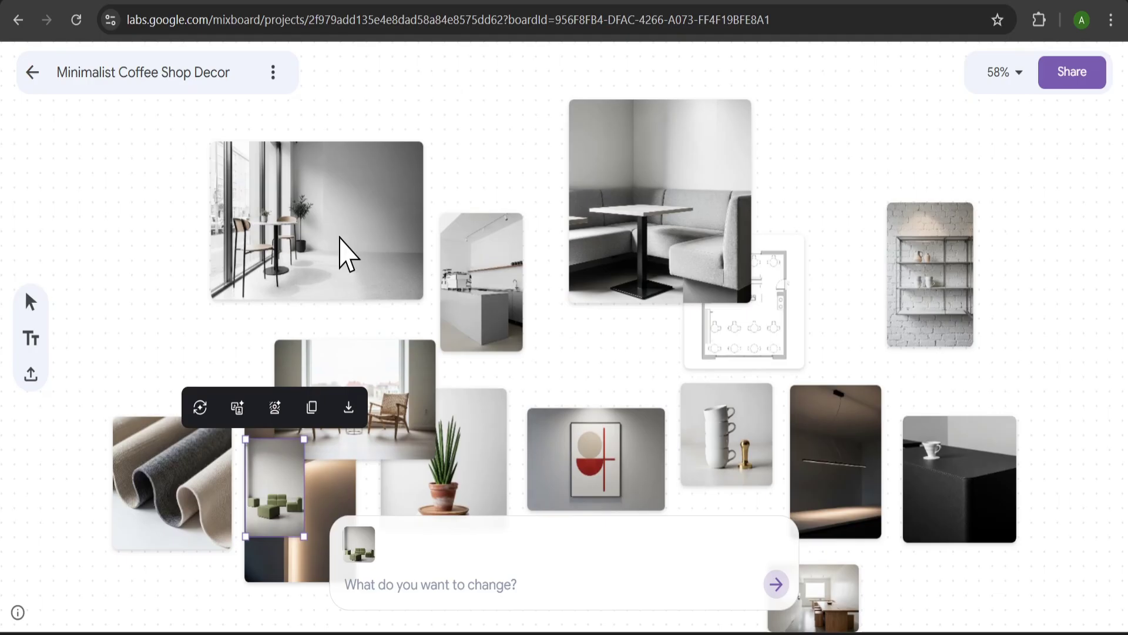
{"action": "scroll", "coordinate": [738, 347], "scroll_direction": "down", "scroll_amount": 5}
{"action": "left_click_drag", "start_coordinate": [340, 252], "coordinate": [735, 481]}
{"action": "left_click_drag", "start_coordinate": [823, 342], "coordinate": [855, 451]}
{"action": "left_click_drag", "start_coordinate": [892, 404], "coordinate": [1001, 325]}
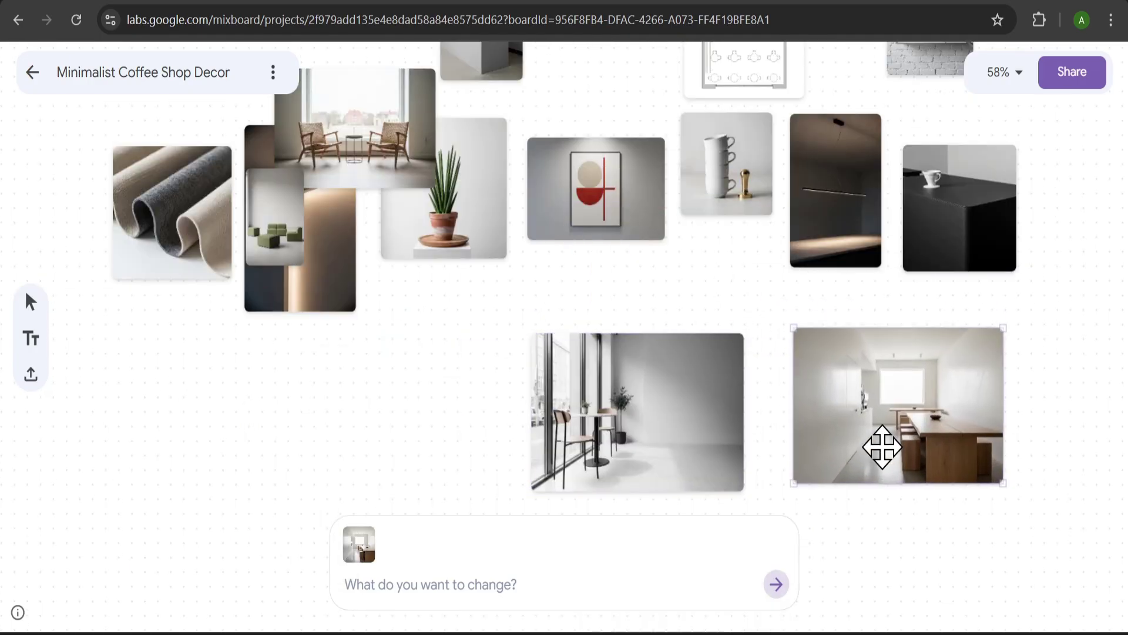
Select both room photos and send the prompt 'COMBINE THIS IMAGES TO MAKE'
{"action": "left_click_drag", "start_coordinate": [486, 405], "coordinate": [911, 453]}
{"action": "scroll", "coordinate": [528, 508], "scroll_direction": "down", "scroll_amount": 3}
{"action": "type", "text": "COM"}
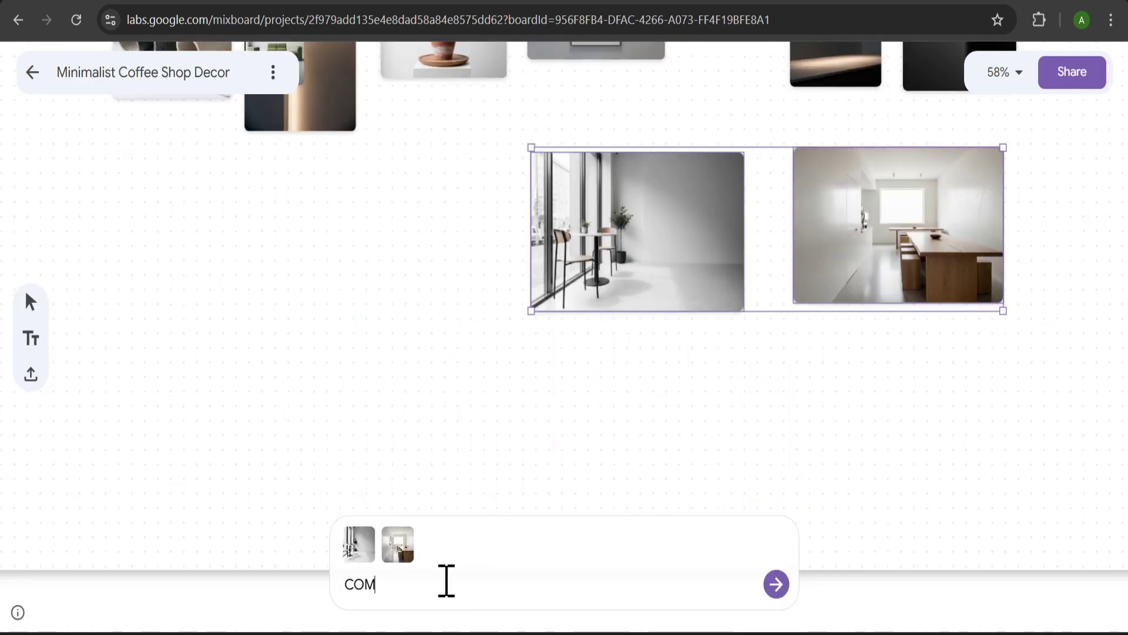
{"action": "type", "text": "BINE THIS IMAGES TO MAKE A NEW ONE"}
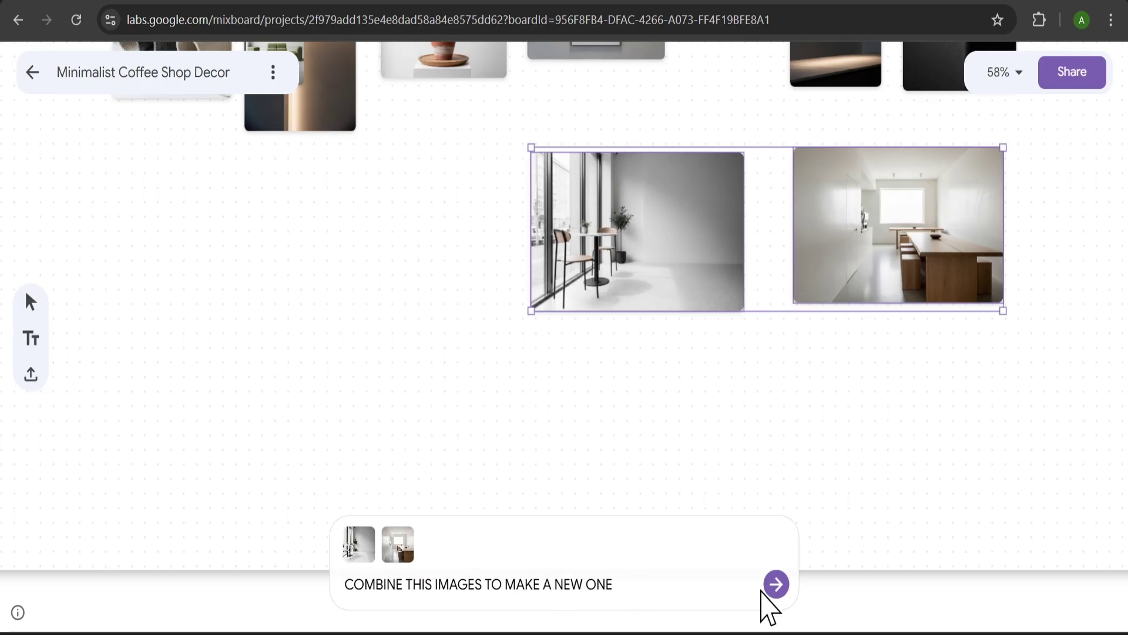
{"action": "left_click", "coordinate": [764, 590]}
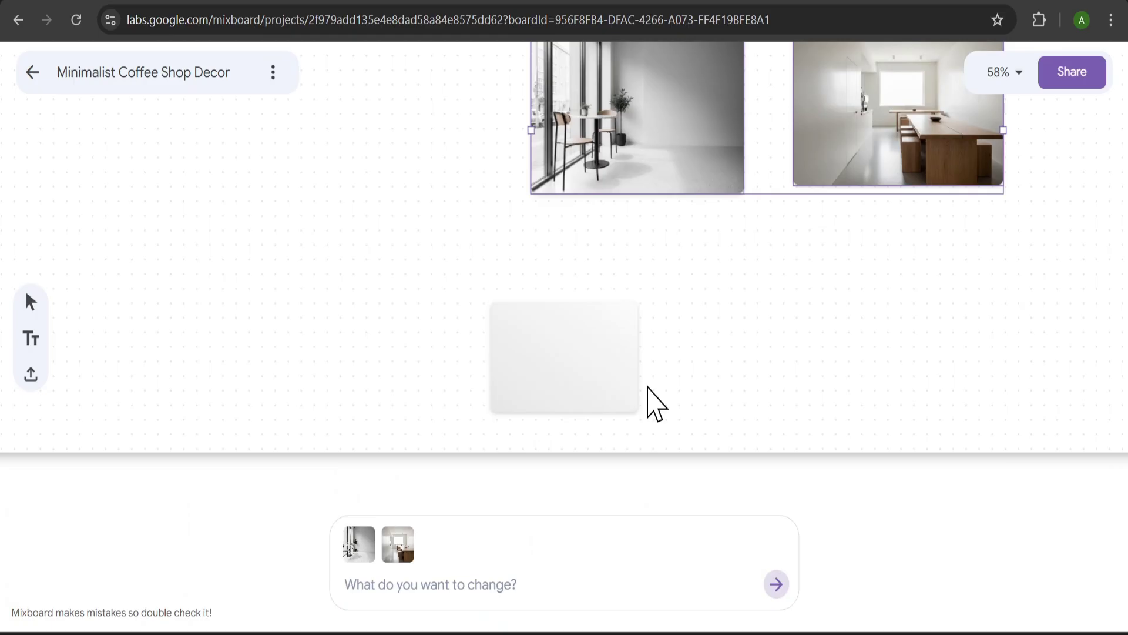
Enlarge and centre the combined image, reposition its two source photos, and add a text box
{"action": "scroll", "coordinate": [621, 352], "scroll_direction": "up", "scroll_amount": 2}
{"action": "left_click_drag", "start_coordinate": [585, 471], "coordinate": [459, 295]}
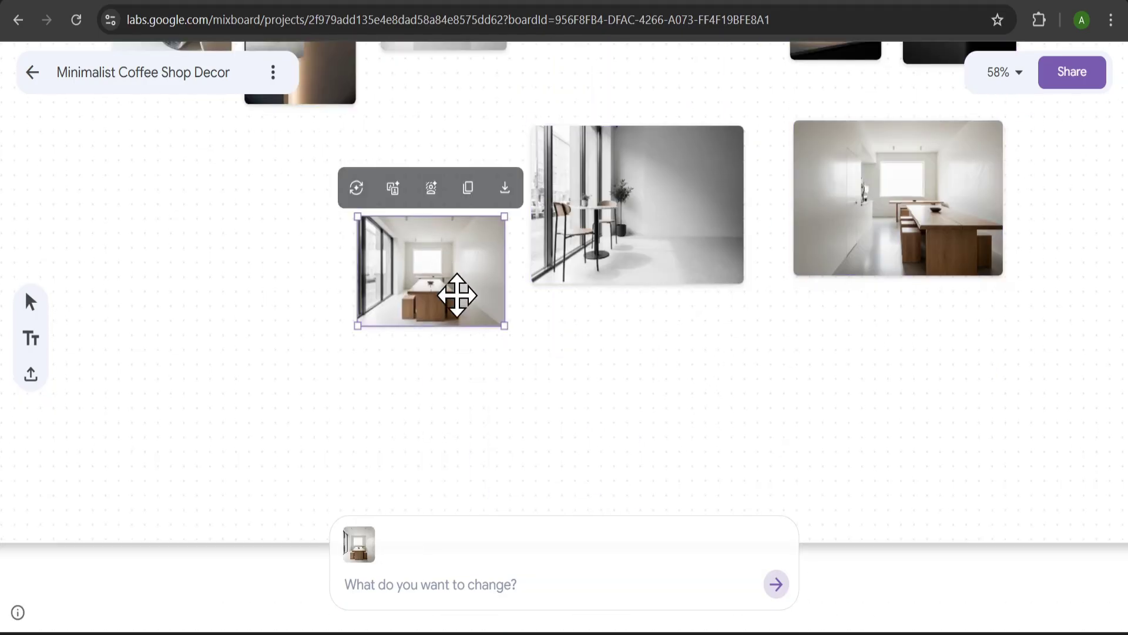
{"action": "left_click_drag", "start_coordinate": [506, 328], "coordinate": [854, 448]}
{"action": "left_click_drag", "start_coordinate": [605, 452], "coordinate": [412, 431]}
{"action": "left_click_drag", "start_coordinate": [632, 238], "coordinate": [693, 303]}
{"action": "left_click_drag", "start_coordinate": [868, 228], "coordinate": [929, 360]}
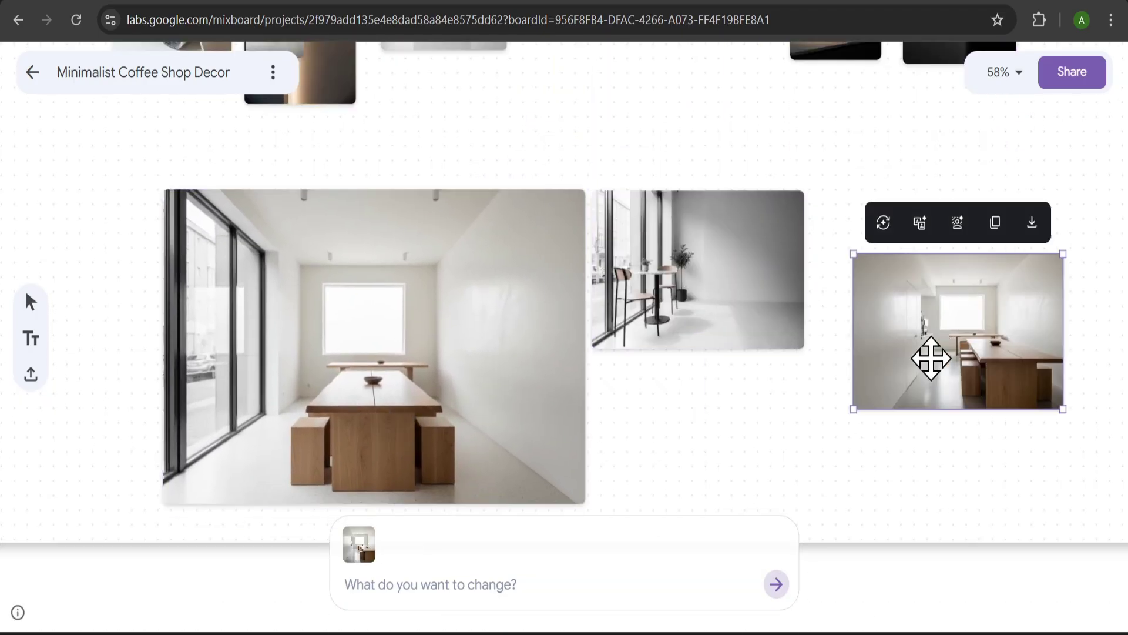
{"action": "left_click_drag", "start_coordinate": [423, 385], "coordinate": [547, 350]}
{"action": "left_click_drag", "start_coordinate": [471, 431], "coordinate": [602, 370]}
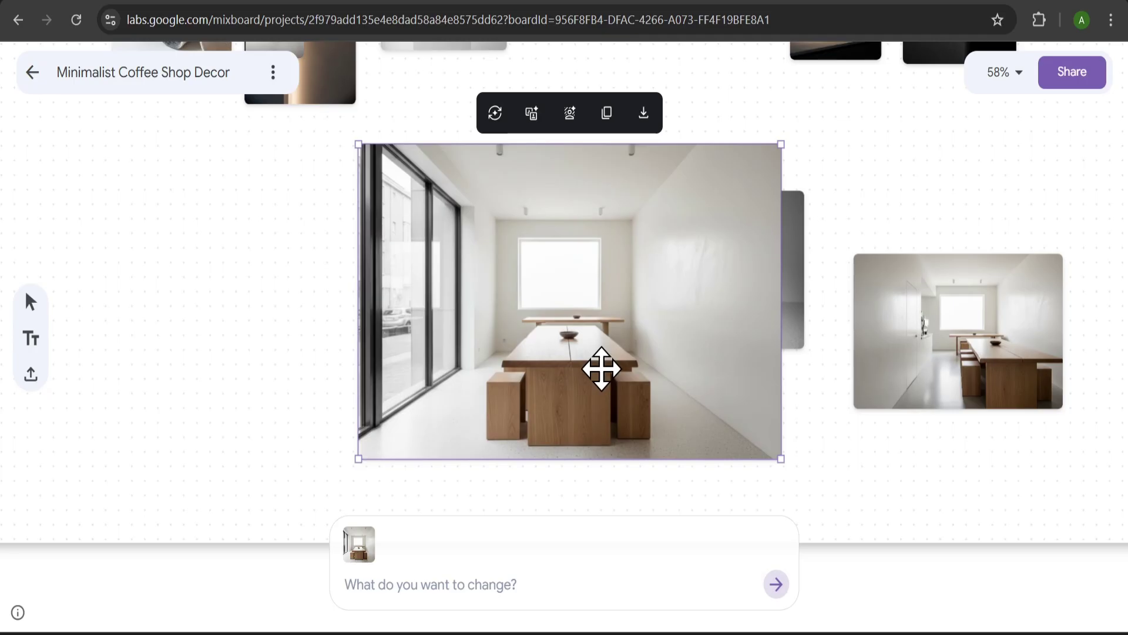
{"action": "left_click_drag", "start_coordinate": [31, 337], "coordinate": [258, 294]}
Enlarge the text box, move it left of the room image, and change its text to COFFE
{"action": "left_click", "coordinate": [325, 310]}
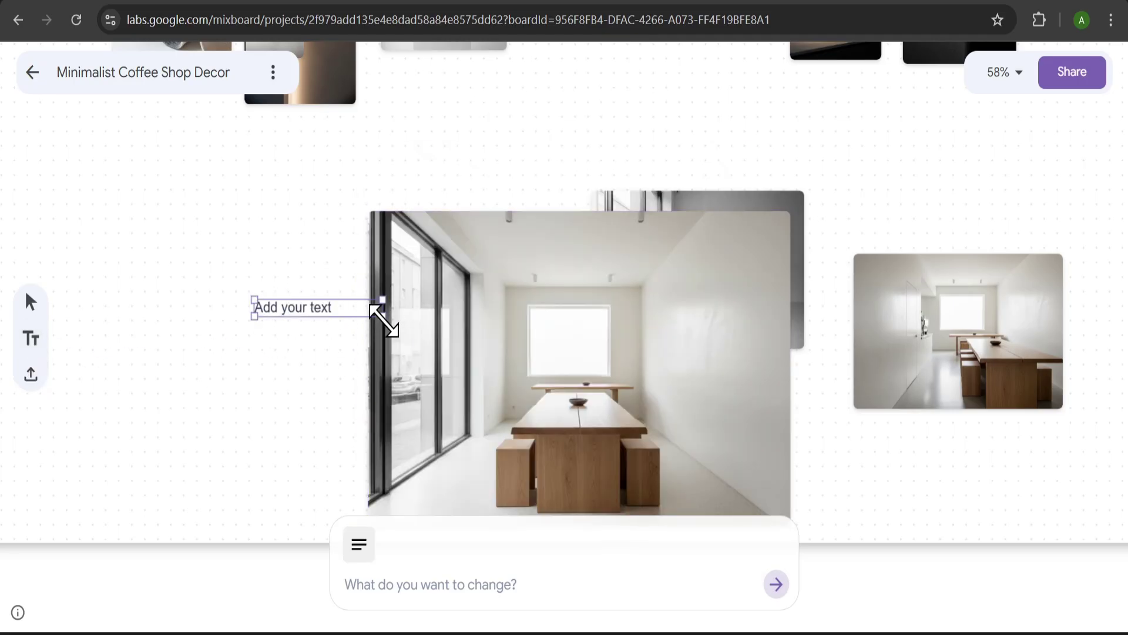
{"action": "left_click_drag", "start_coordinate": [378, 312], "coordinate": [730, 365]}
{"action": "left_click_drag", "start_coordinate": [559, 334], "coordinate": [350, 345]}
{"action": "double_click", "coordinate": [350, 345]}
{"action": "key", "text": "BackSpace"}
{"action": "key", "text": "BackSpace"}
{"action": "key", "text": "BackSpace"}
{"action": "key", "text": "BackSpace"}
{"action": "key", "text": "BackSpace"}
{"action": "key", "text": "BackSpace"}
{"action": "key", "text": "BackSpace"}
{"action": "key", "text": "BackSpace"}
{"action": "key", "text": "BackSpace"}
{"action": "key", "text": "BackSpace"}
{"action": "key", "text": "BackSpace"}
{"action": "key", "text": "BackSpace"}
{"action": "key", "text": "BackSpace"}
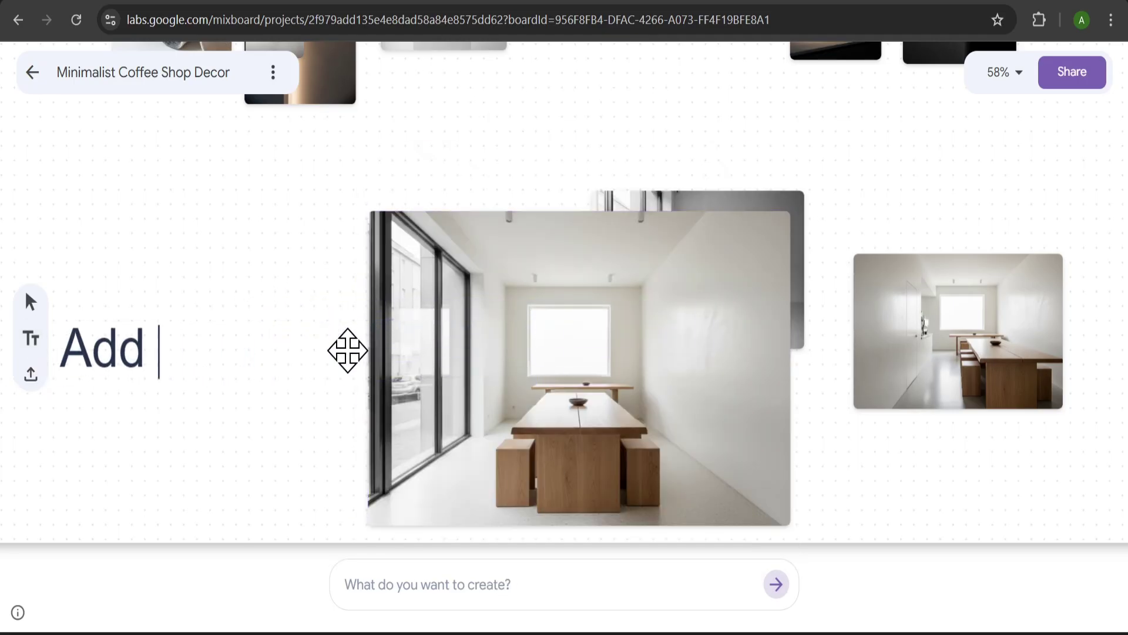
{"action": "type", "text": "COFFE"}
Colour the letters FFE orange with the text colour picker and look through the font list
{"action": "left_click_drag", "start_coordinate": [131, 353], "coordinate": [225, 352]}
{"action": "left_click", "coordinate": [167, 291]}
{"action": "left_click_drag", "start_coordinate": [235, 450], "coordinate": [323, 450]}
{"action": "left_click", "coordinate": [305, 327]}
{"action": "left_click", "coordinate": [223, 290]}
{"action": "scroll", "coordinate": [246, 470], "scroll_direction": "down", "scroll_amount": 5}
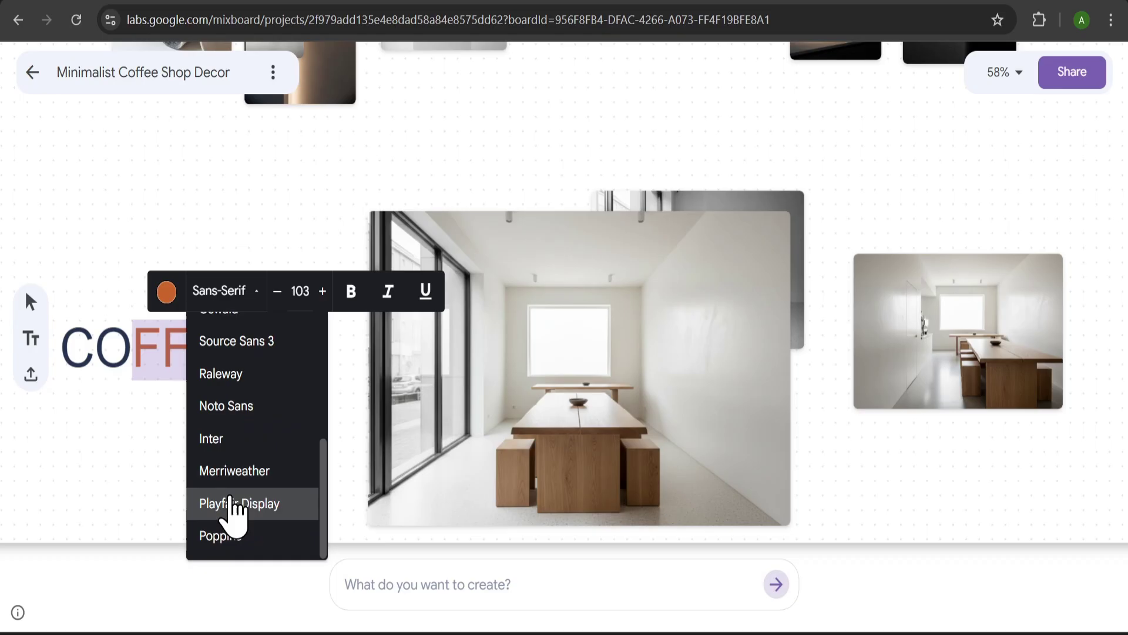
{"action": "left_click", "coordinate": [151, 378]}
{"action": "left_click_drag", "start_coordinate": [151, 378], "coordinate": [305, 353]}
{"action": "scroll", "coordinate": [305, 352], "scroll_direction": "down", "scroll_amount": 2}
With the COFFE text and room photo selected, request 'ADD THE TEXT AS A LOGO ON THE IMAGE'
{"action": "left_click", "coordinate": [359, 305]}
{"action": "left_click", "coordinate": [355, 294], "text": "shift"}
{"action": "left_click", "coordinate": [418, 587]}
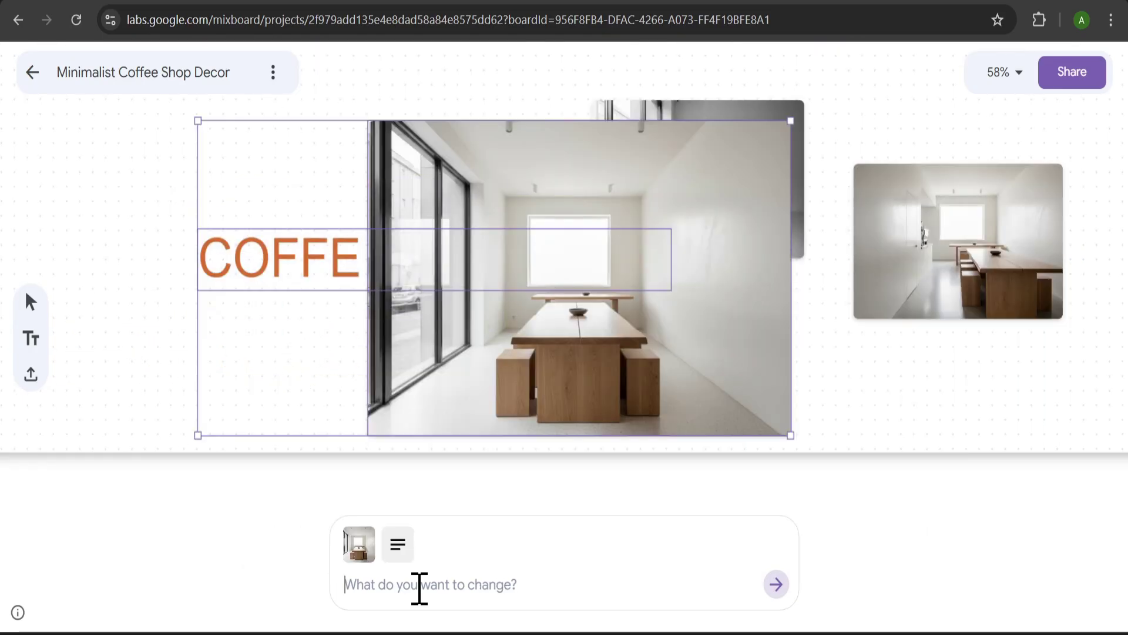
{"action": "type", "text": "ADD THE TEXT AS"}
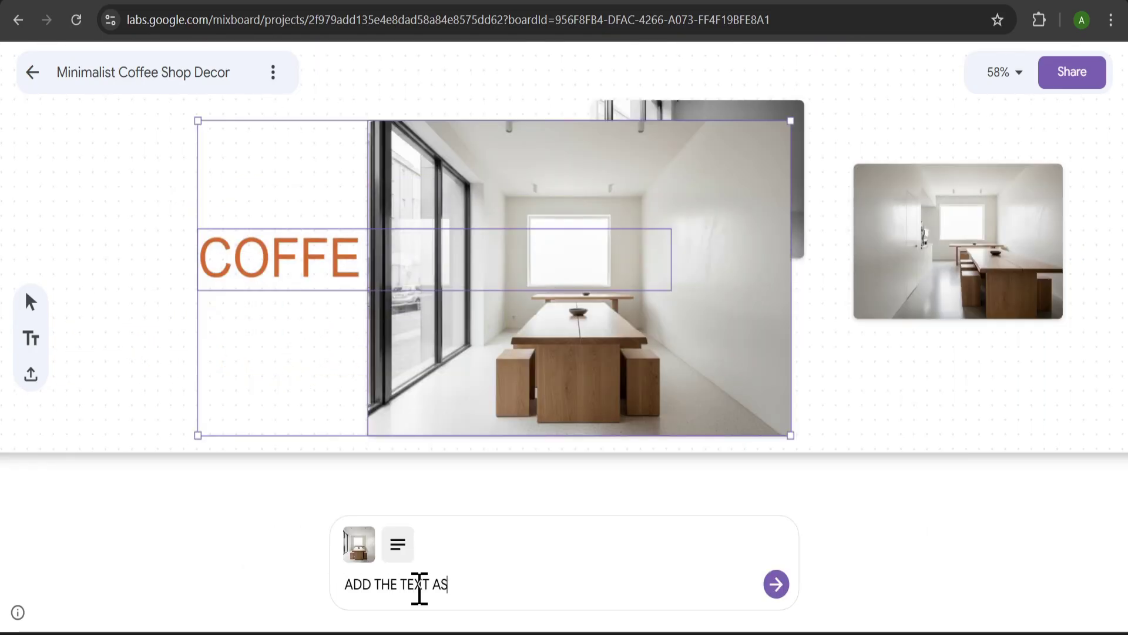
{"action": "type", "text": " A LOGO ON THE IMAGE"}
{"action": "key", "text": "Return"}
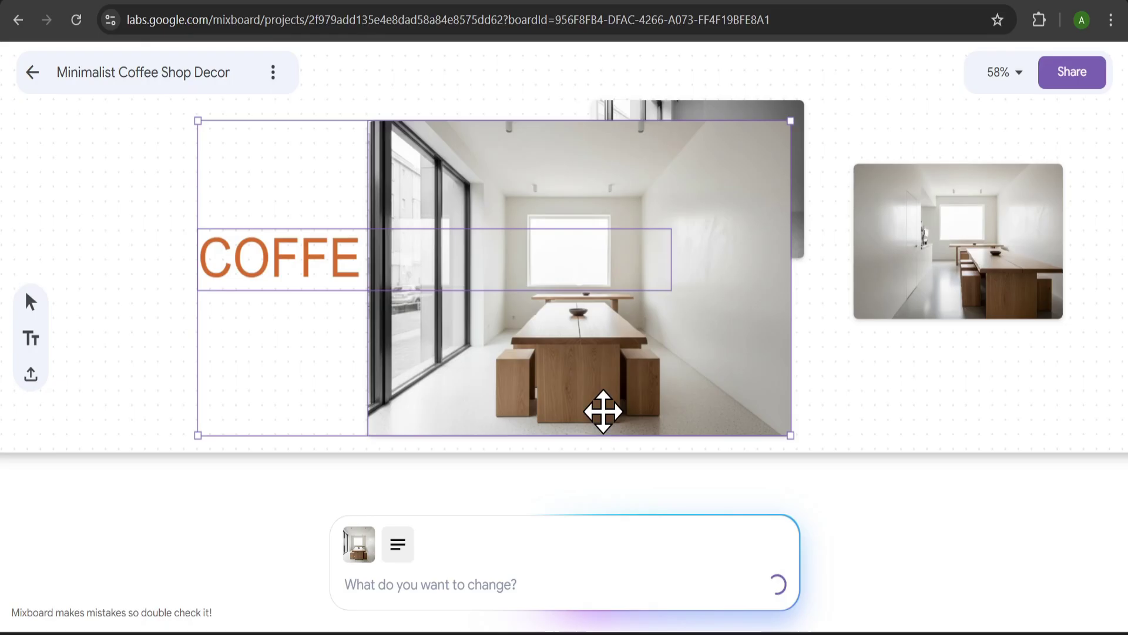
Enlarge and position the generated logo image over the photo, then return to the projects list
{"action": "left_click_drag", "start_coordinate": [611, 478], "coordinate": [698, 353]}
{"action": "scroll", "coordinate": [799, 425], "scroll_direction": "up", "scroll_amount": 2}
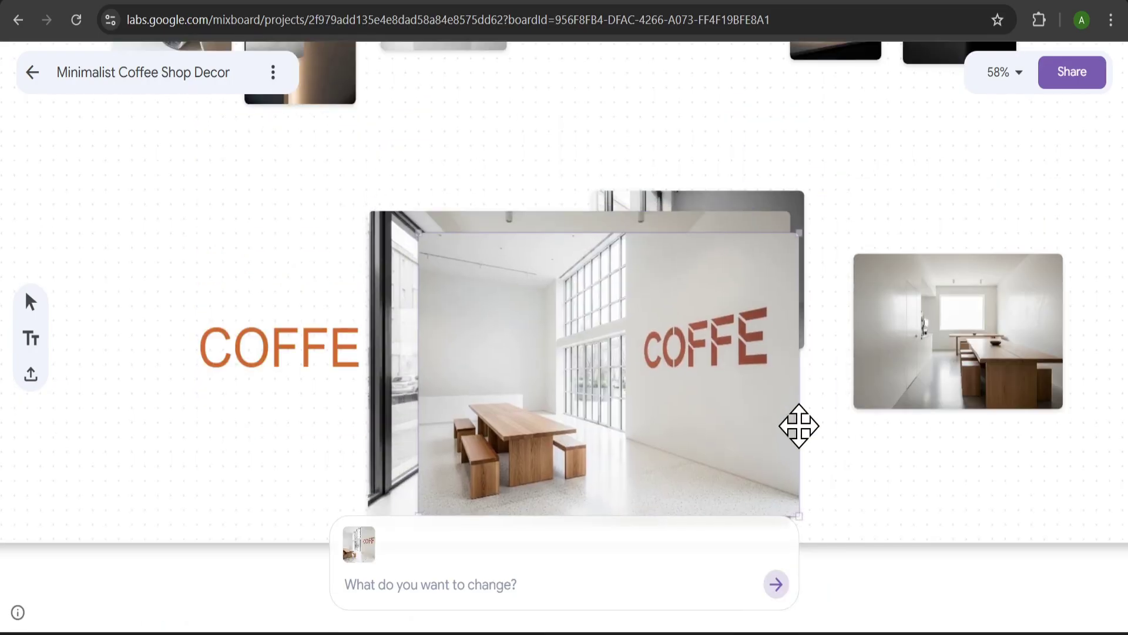
{"action": "left_click_drag", "start_coordinate": [799, 425], "coordinate": [824, 490]}
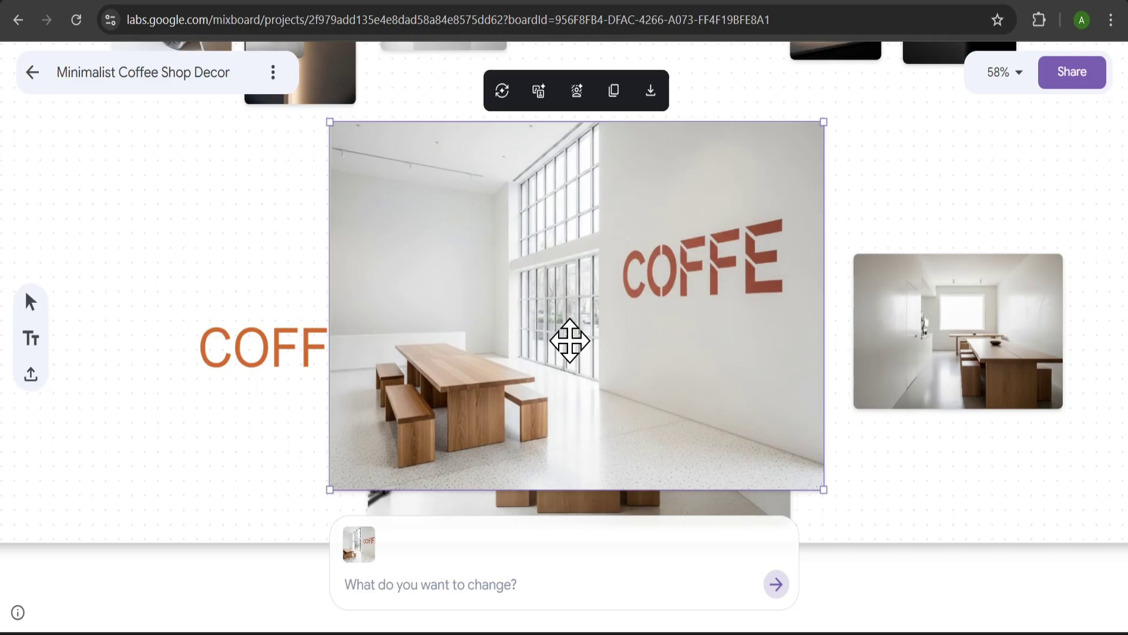
{"action": "left_click_drag", "start_coordinate": [570, 341], "coordinate": [598, 332]}
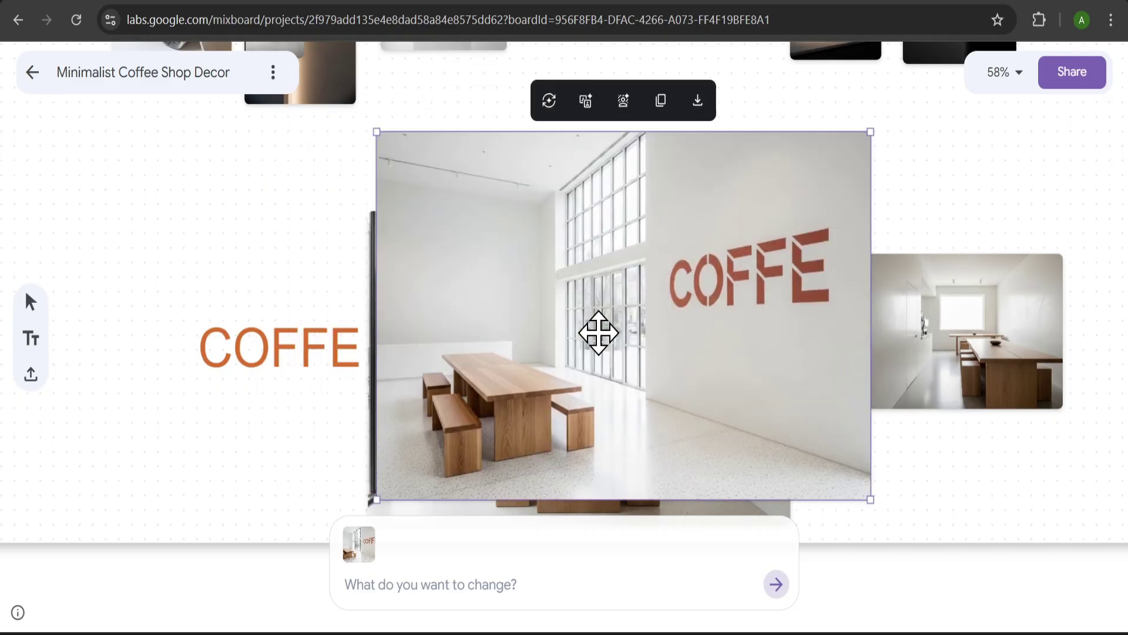
{"action": "left_click", "coordinate": [33, 75]}
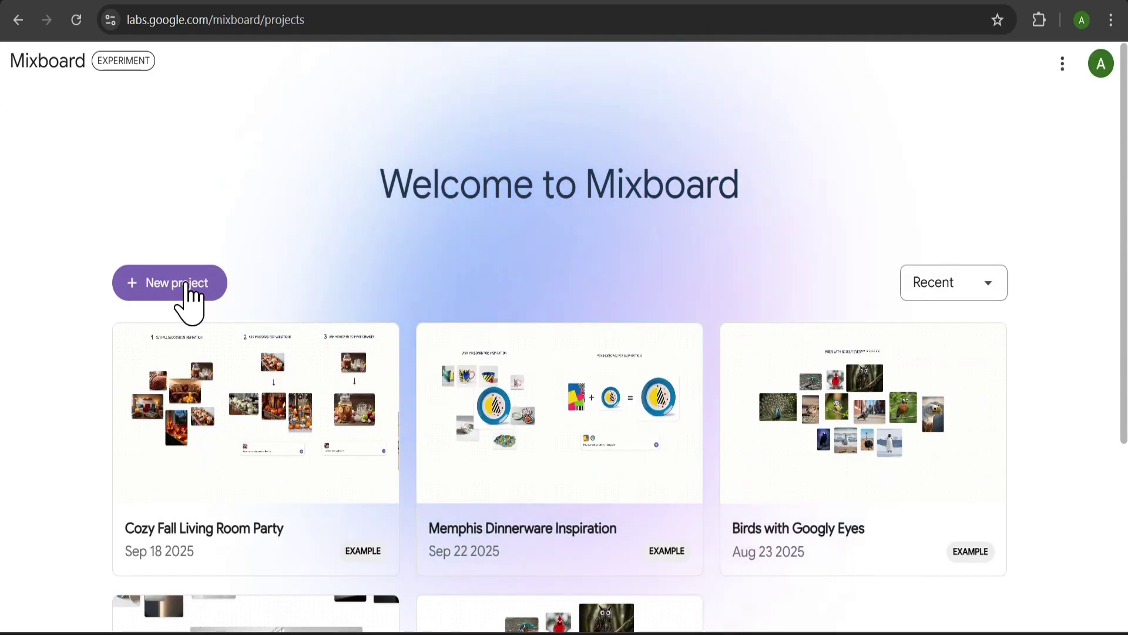
Create a new empty project and upload the Mars astronaut image from Downloads
{"action": "left_click", "coordinate": [187, 284]}
{"action": "left_click", "coordinate": [33, 375]}
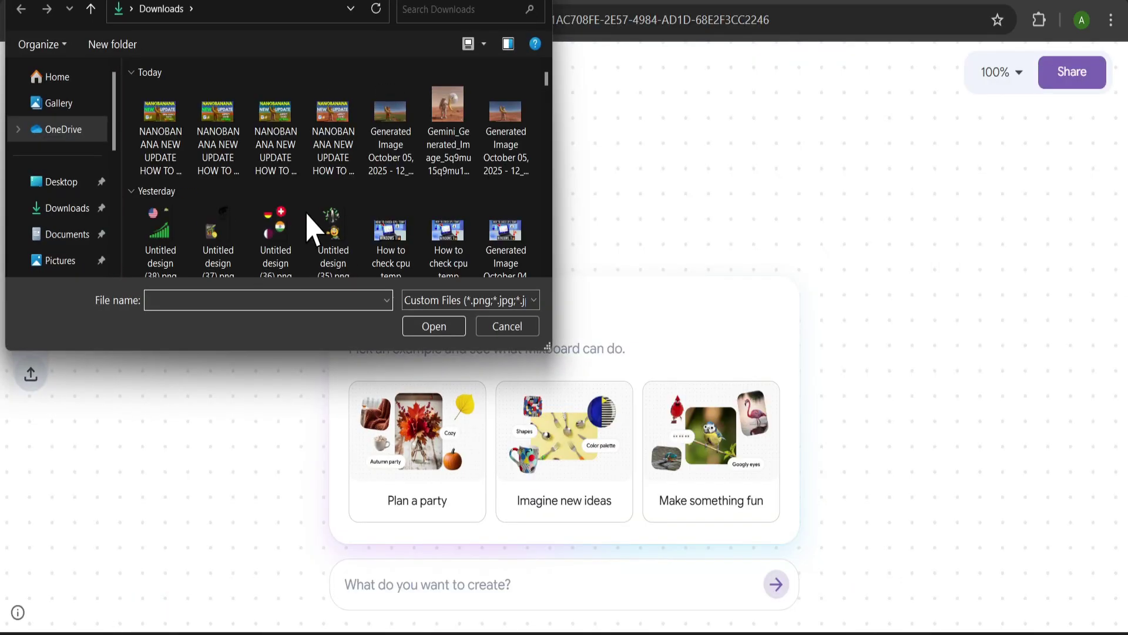
{"action": "left_click", "coordinate": [440, 117]}
{"action": "left_click", "coordinate": [434, 326]}
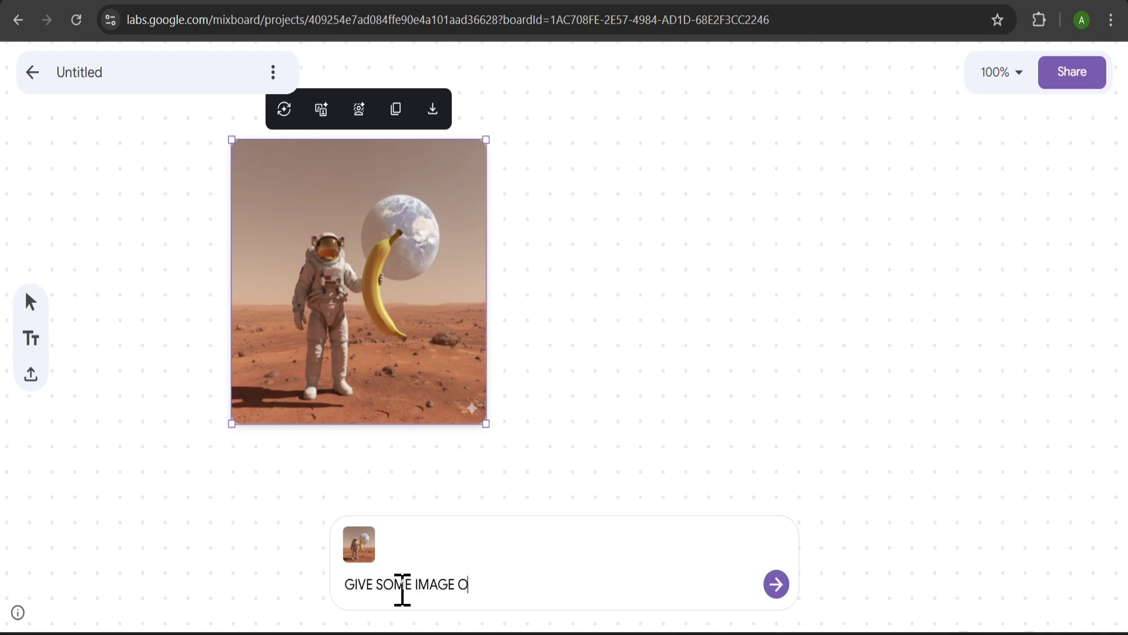
Generate images of the astronaut doing normal life things on Earth from the Mars image
{"action": "type", "text": "STRONAUT DOING NORMAL LIFE THINGS IN EARTH"}
{"action": "left_click_drag", "start_coordinate": [398, 371], "coordinate": [390, 387]}
{"action": "left_click", "coordinate": [776, 585]}
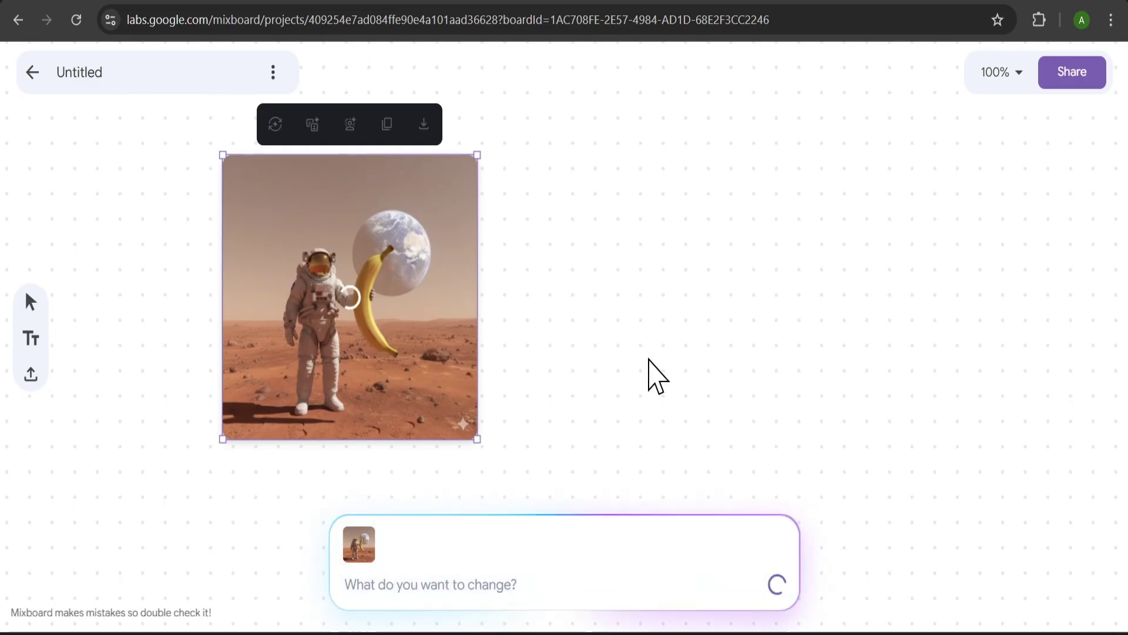
Review each result in turn: astronaut on a bus, doing laundry, and in a park
{"action": "scroll", "coordinate": [640, 391], "scroll_direction": "down", "scroll_amount": 2}
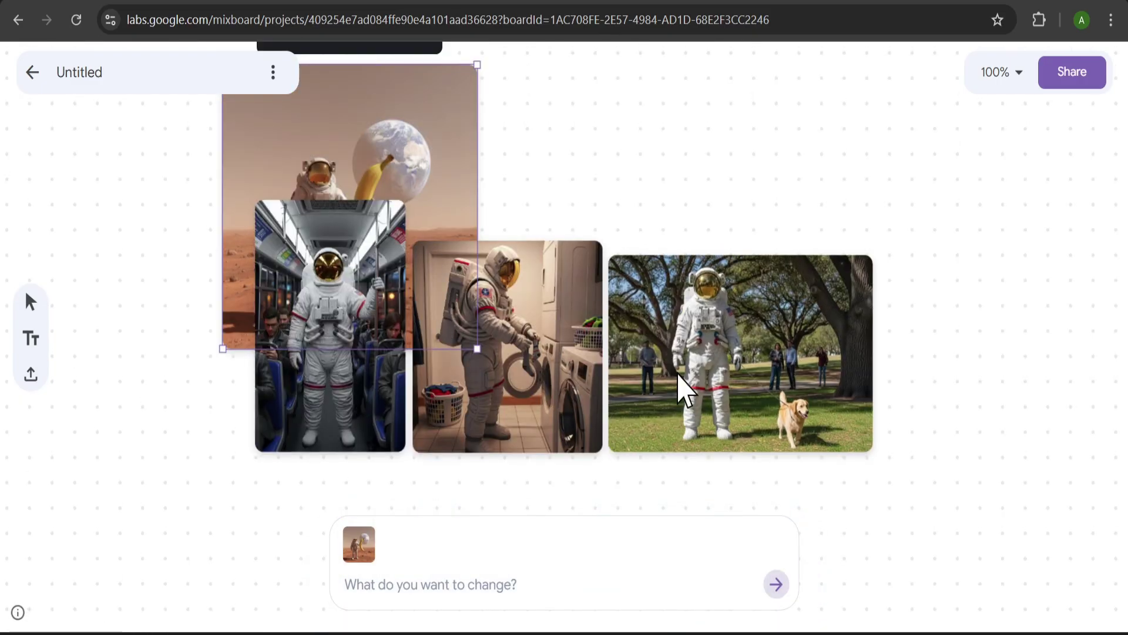
{"action": "left_click", "coordinate": [378, 220]}
{"action": "left_click", "coordinate": [584, 361]}
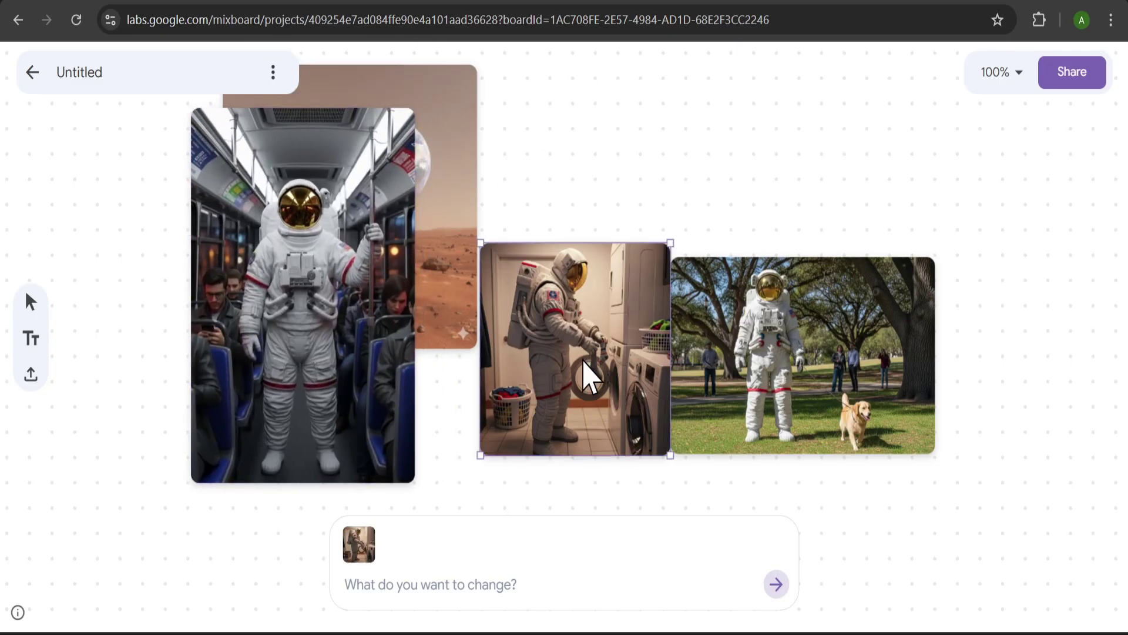
{"action": "left_click", "coordinate": [675, 273]}
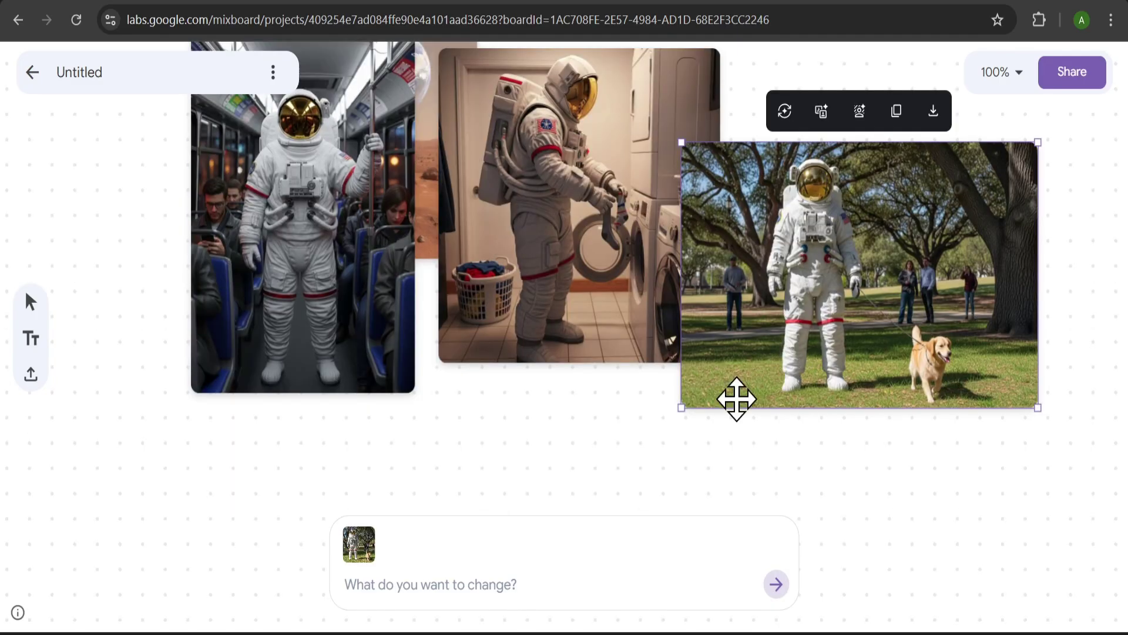
{"action": "left_click", "coordinate": [411, 317]}
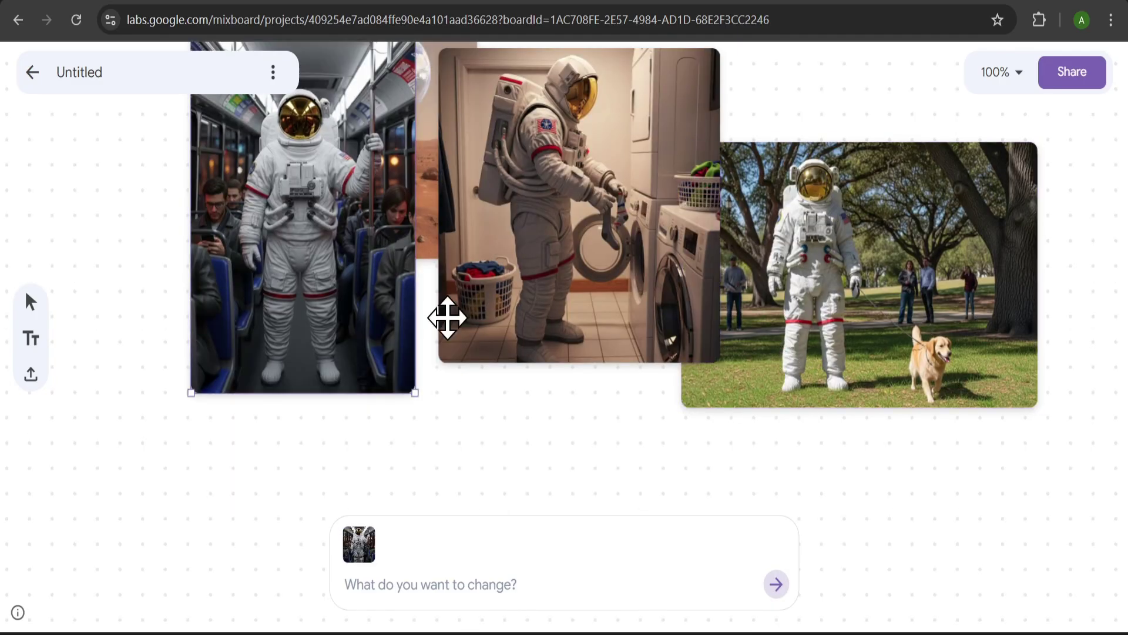
{"action": "left_click", "coordinate": [566, 350]}
{"action": "left_click", "coordinate": [743, 382]}
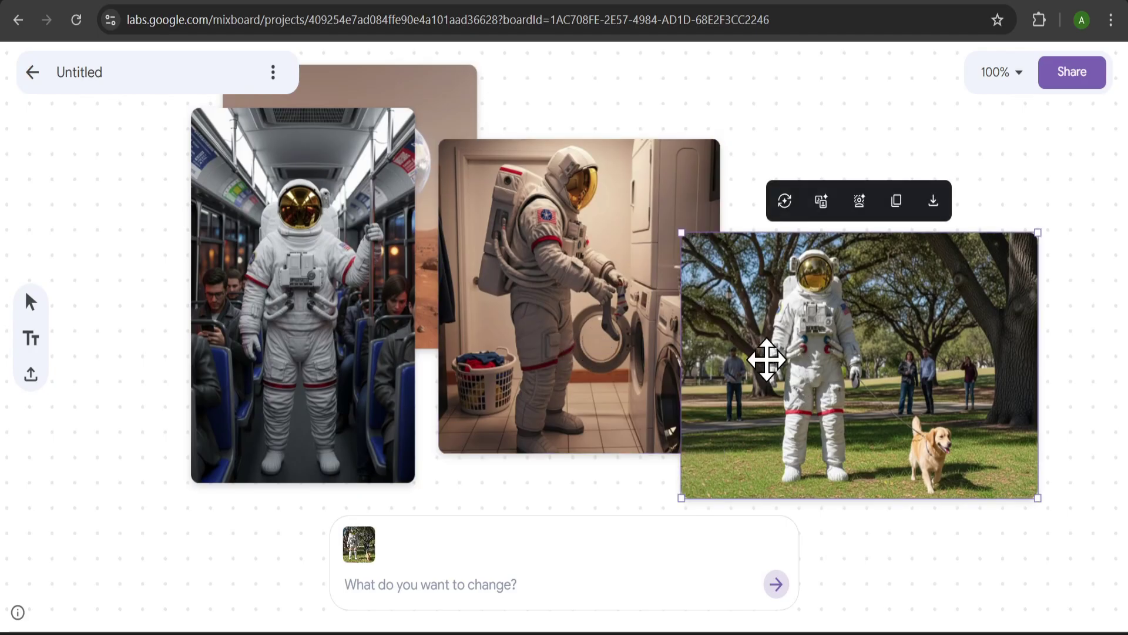
Centre the bus image, prompt 'CHNAGE THE ASTRONAUT' suit to pink, and place the pink-suit result
{"action": "left_click_drag", "start_coordinate": [339, 360], "coordinate": [587, 371]}
{"action": "left_click", "coordinate": [428, 585]}
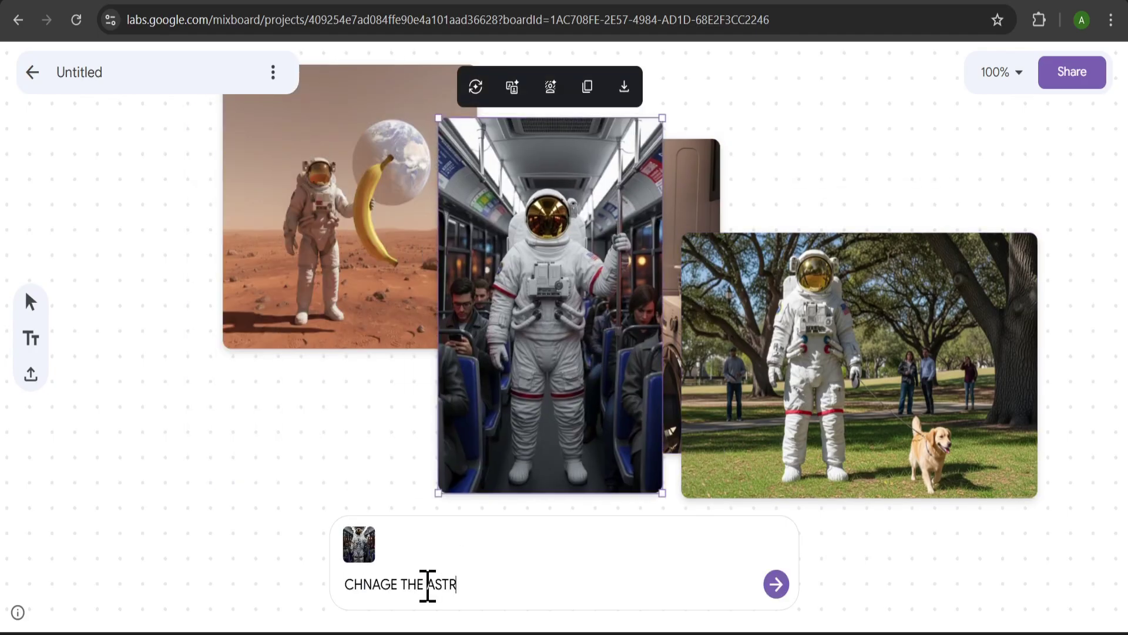
{"action": "type", "text": "CHNAGE THE ASTRONAUT"}
{"action": "key", "text": "Return"}
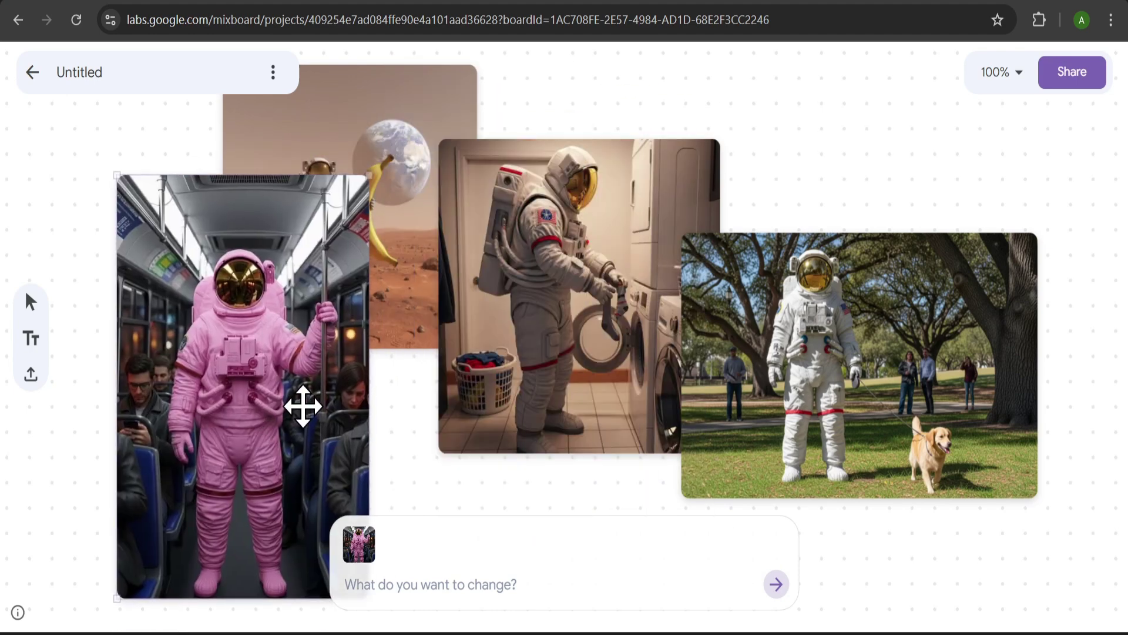
{"action": "left_click_drag", "start_coordinate": [629, 331], "coordinate": [587, 333]}
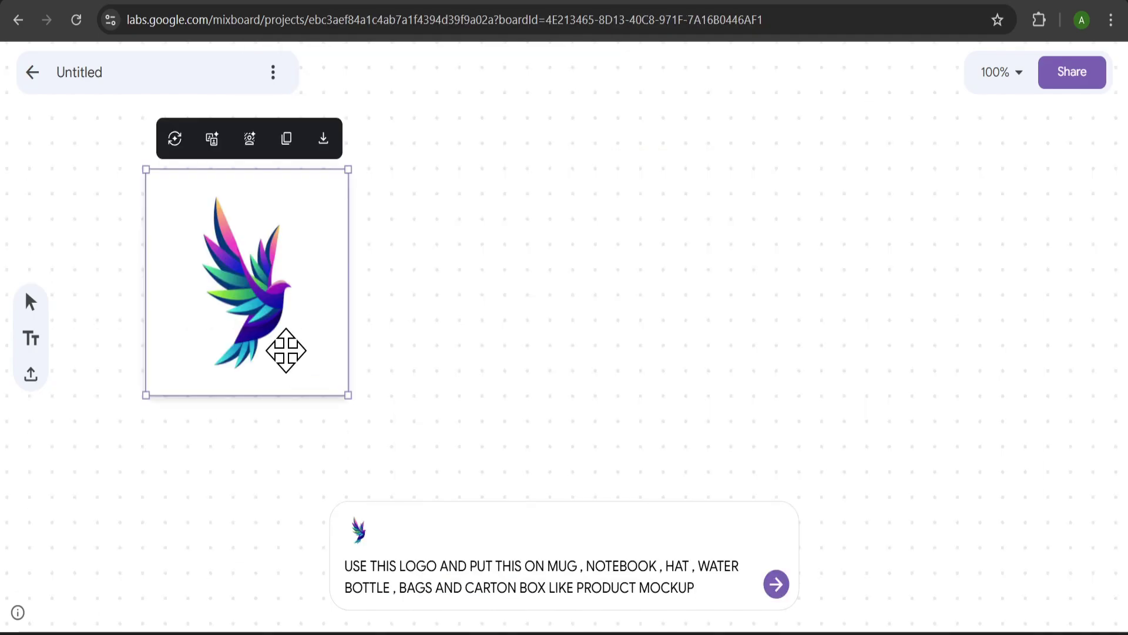
Move the bird logo up-left and submit the prompt for tote bag, box, cap, mug, notebook and bottle mockups
{"action": "left_click_drag", "start_coordinate": [285, 349], "coordinate": [247, 323]}
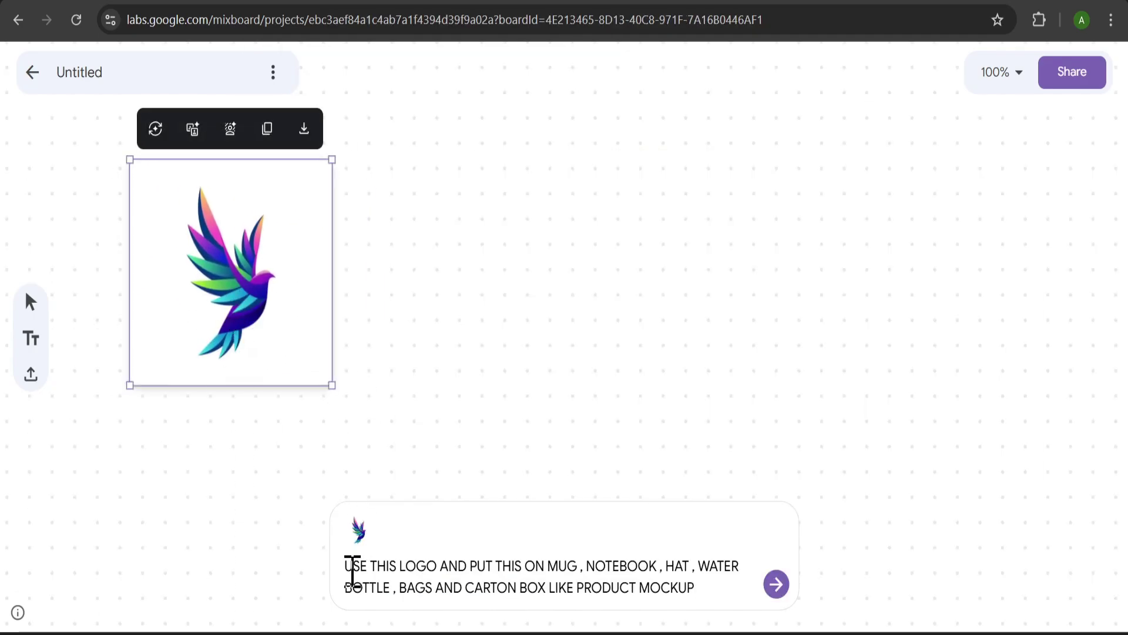
{"action": "left_click_drag", "start_coordinate": [362, 567], "coordinate": [448, 586]}
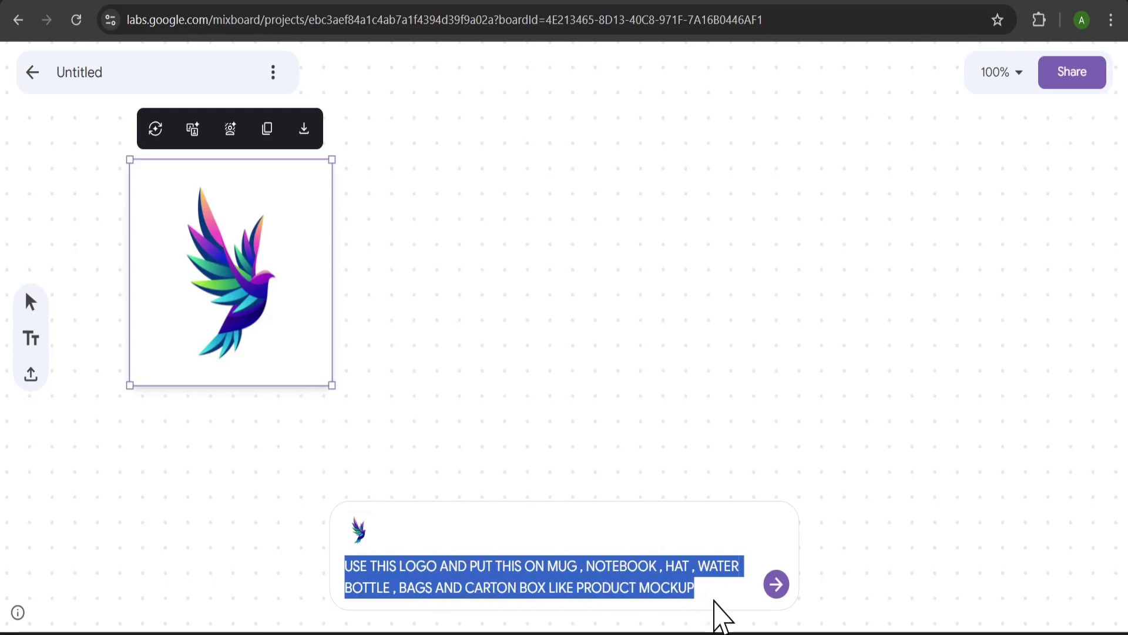
{"action": "left_click", "coordinate": [717, 594]}
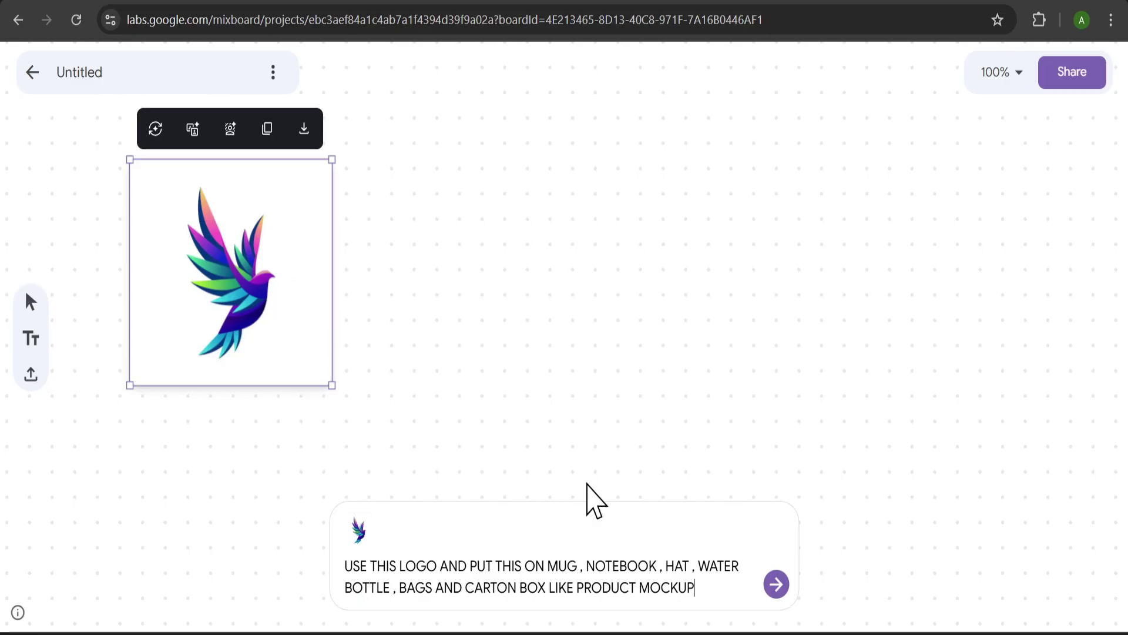
{"action": "left_click", "coordinate": [774, 585]}
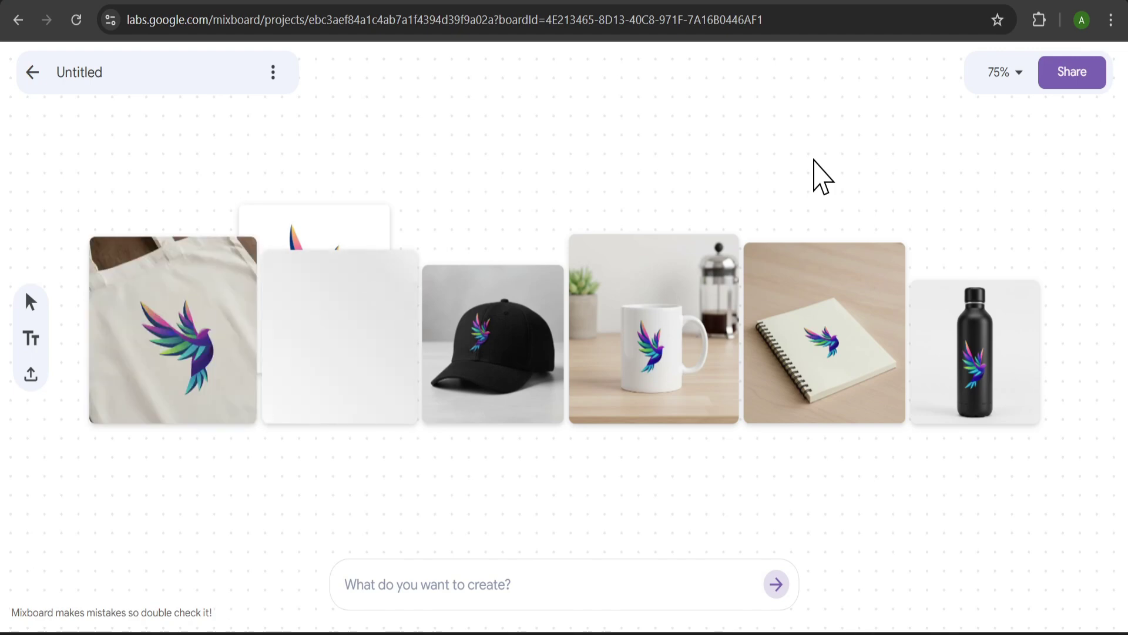
Enlarge the tote bag, cardboard box and cap mockups and overlap them at the row's left
{"action": "left_click", "coordinate": [198, 385]}
{"action": "left_click_drag", "start_coordinate": [261, 425], "coordinate": [372, 541]}
{"action": "left_click_drag", "start_coordinate": [305, 468], "coordinate": [253, 475]}
{"action": "left_click", "coordinate": [362, 353]}
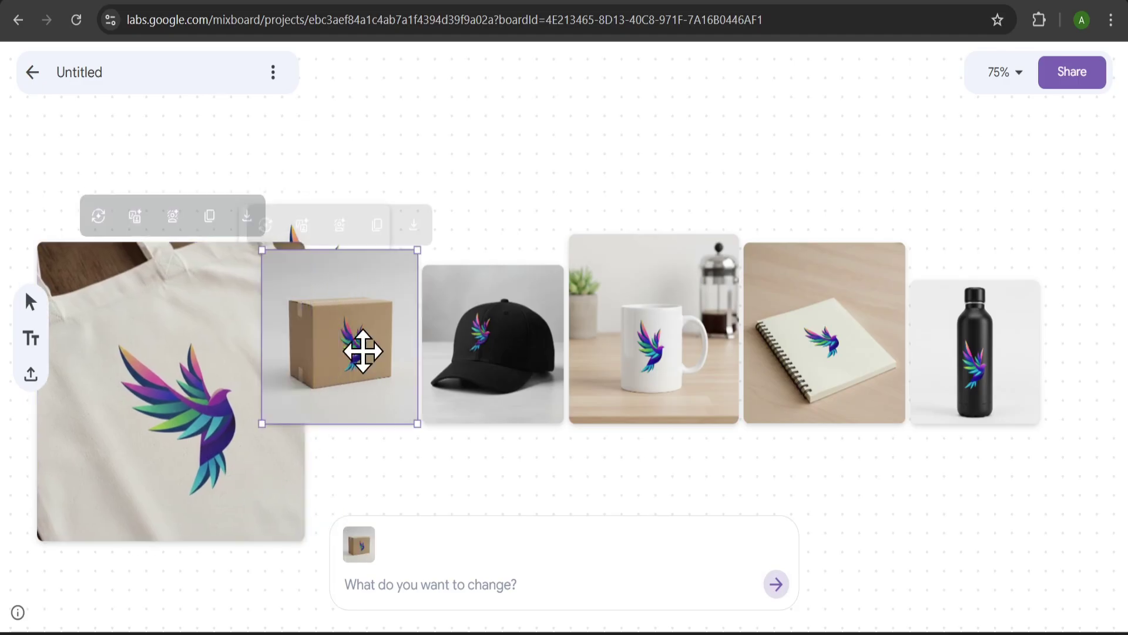
{"action": "left_click_drag", "start_coordinate": [416, 425], "coordinate": [521, 539]}
{"action": "left_click_drag", "start_coordinate": [405, 449], "coordinate": [280, 400]}
{"action": "left_click", "coordinate": [470, 359]}
{"action": "left_click_drag", "start_coordinate": [562, 267], "coordinate": [691, 121]}
{"action": "left_click_drag", "start_coordinate": [597, 266], "coordinate": [335, 389]}
Enlarge the mug, notebook and water bottle mockups and line them up overlapping to the right
{"action": "left_click", "coordinate": [593, 284]}
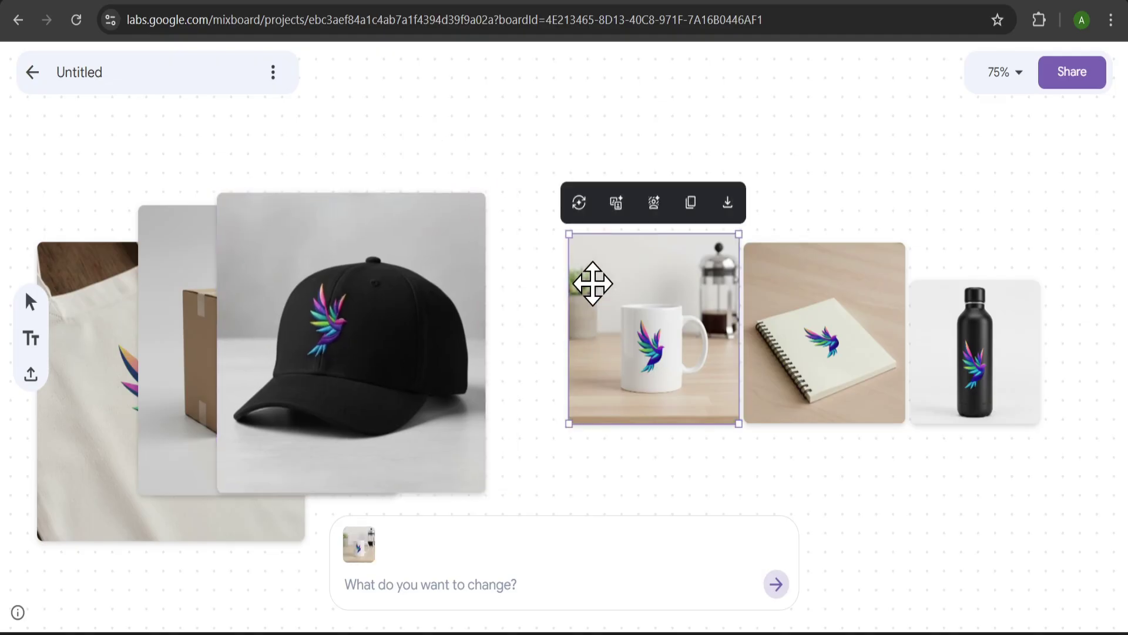
{"action": "left_click_drag", "start_coordinate": [569, 235], "coordinate": [473, 184]}
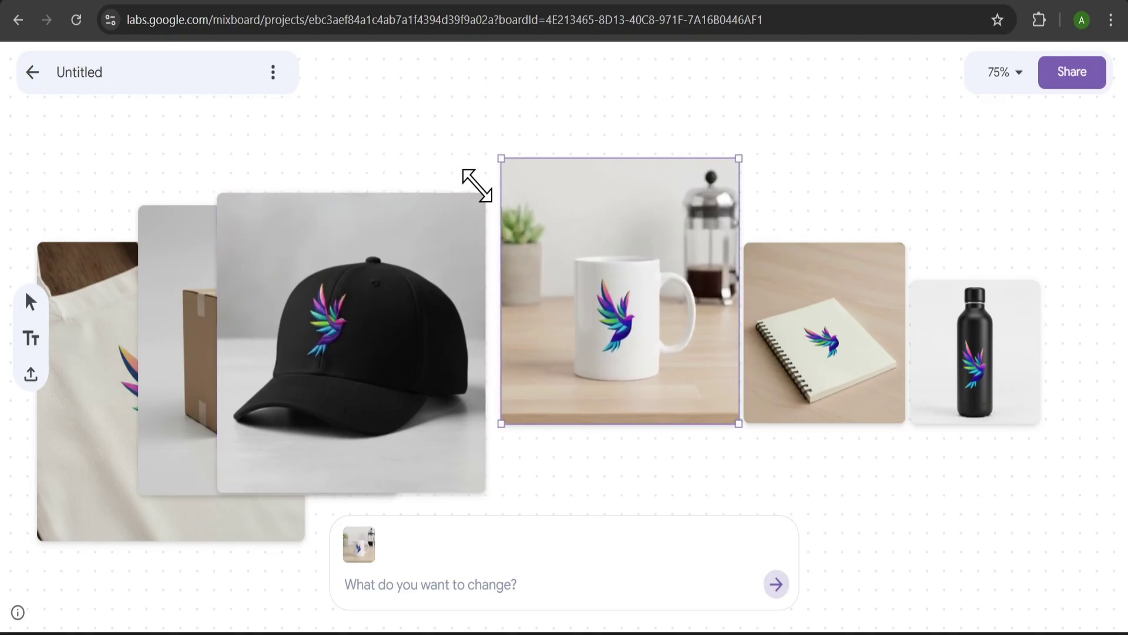
{"action": "left_click_drag", "start_coordinate": [643, 309], "coordinate": [511, 370]}
{"action": "left_click", "coordinate": [819, 335]}
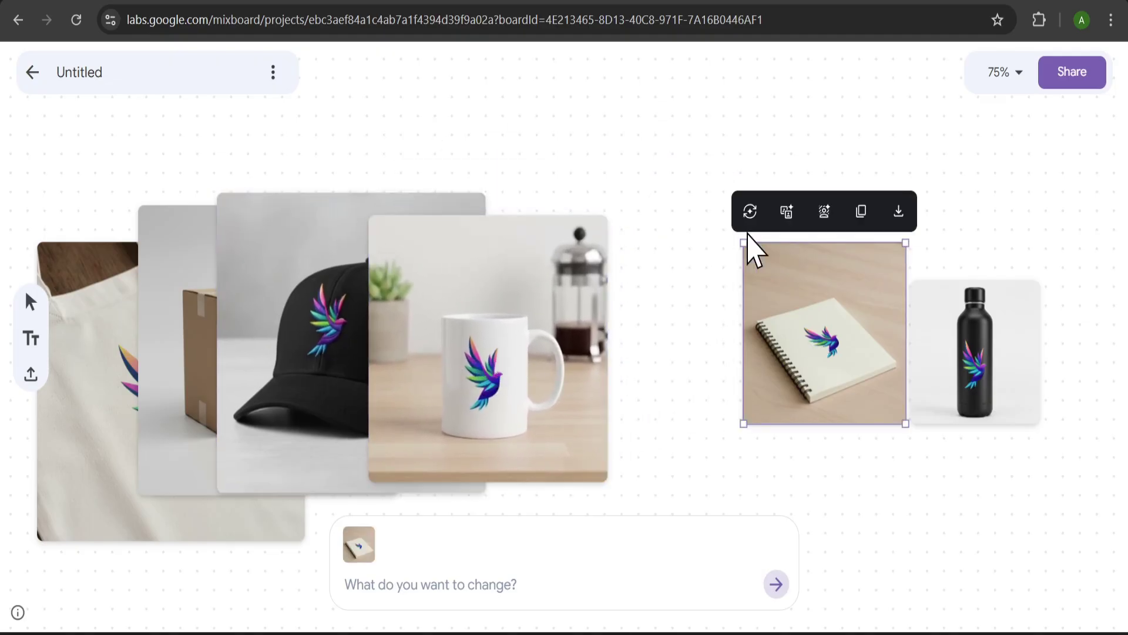
{"action": "left_click_drag", "start_coordinate": [742, 242], "coordinate": [602, 181]}
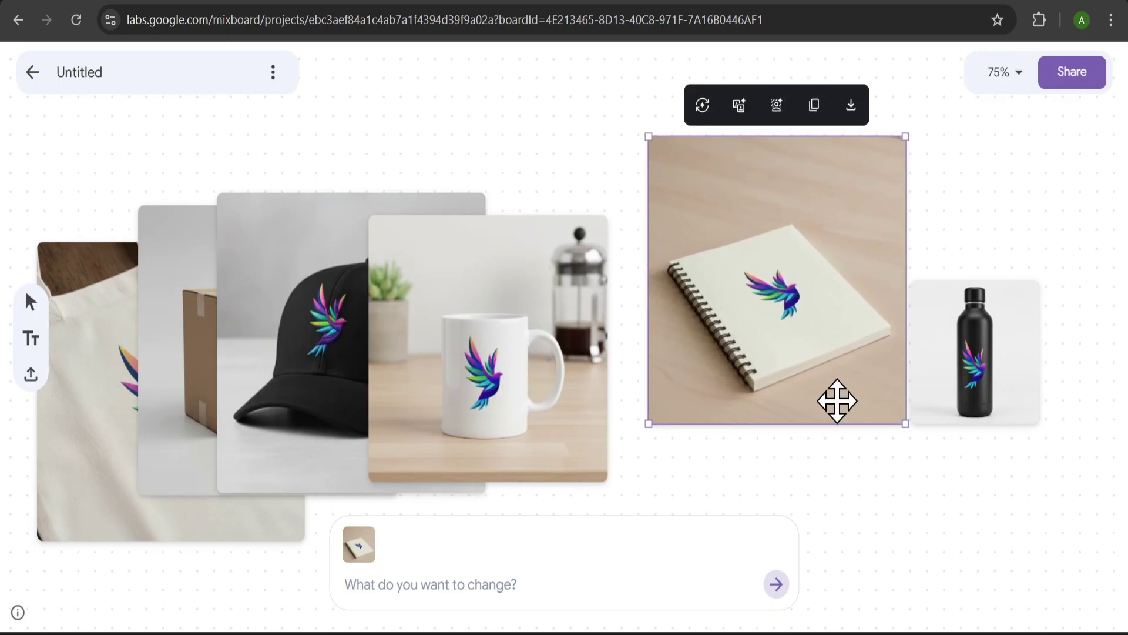
{"action": "left_click_drag", "start_coordinate": [836, 401], "coordinate": [668, 443]}
{"action": "left_click", "coordinate": [960, 380]}
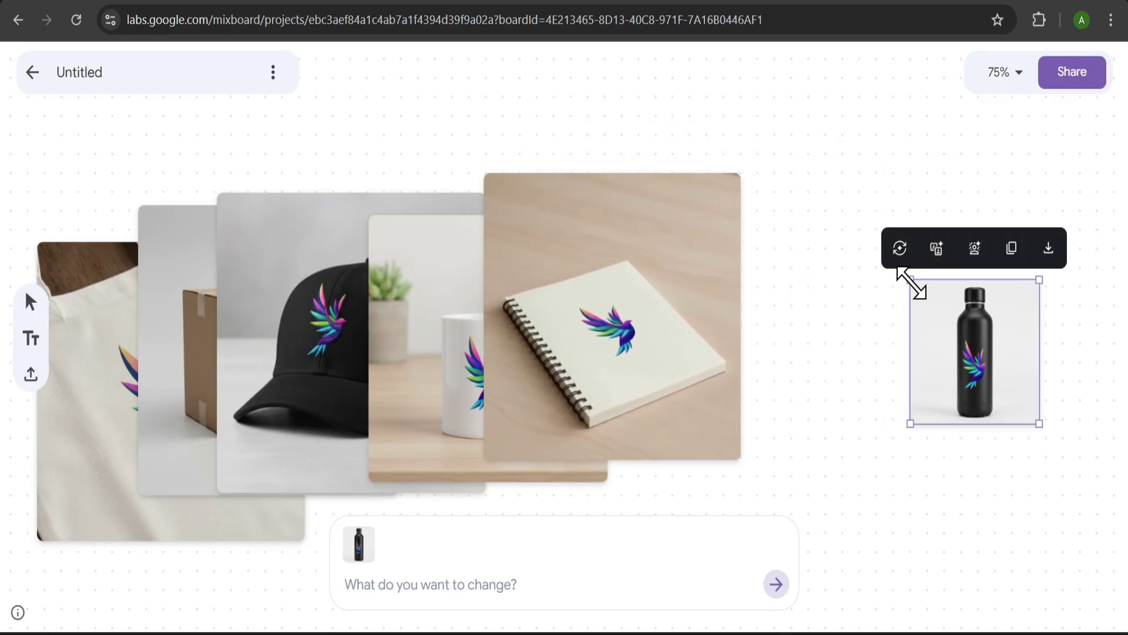
{"action": "left_click_drag", "start_coordinate": [911, 280], "coordinate": [814, 172]}
{"action": "left_click_drag", "start_coordinate": [944, 358], "coordinate": [856, 395]}
Shift the notebook and mug mockups right and move the cap mockup to the front
{"action": "left_click", "coordinate": [612, 416]}
{"action": "left_click_drag", "start_coordinate": [612, 415], "coordinate": [700, 411]}
{"action": "left_click", "coordinate": [423, 396]}
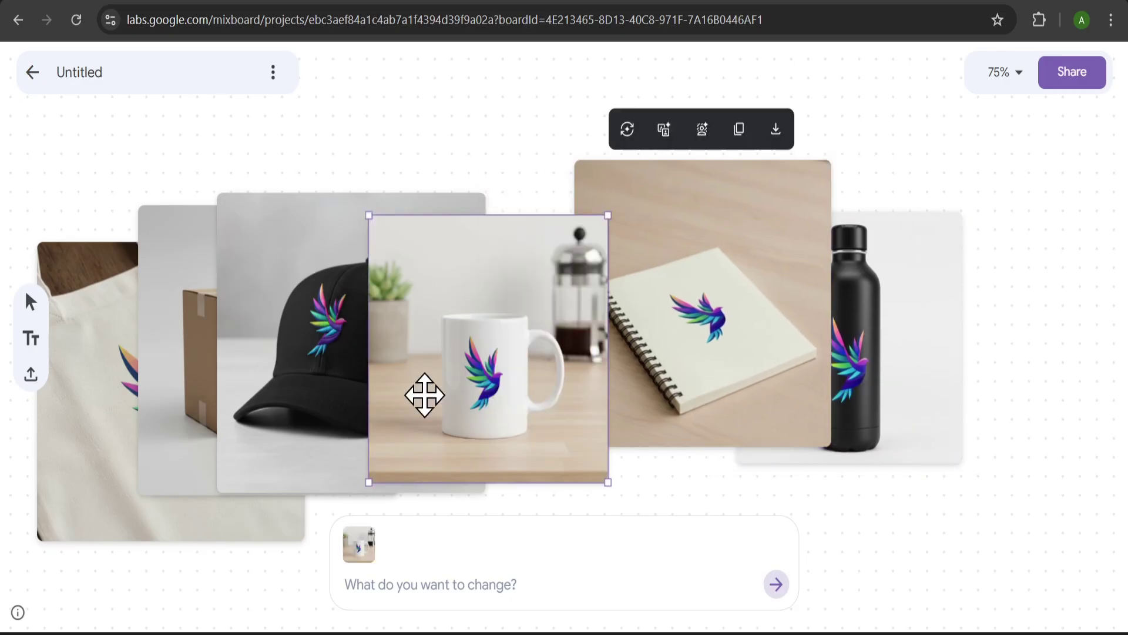
{"action": "left_click_drag", "start_coordinate": [423, 396], "coordinate": [496, 391]}
{"action": "left_click_drag", "start_coordinate": [342, 387], "coordinate": [492, 363]}
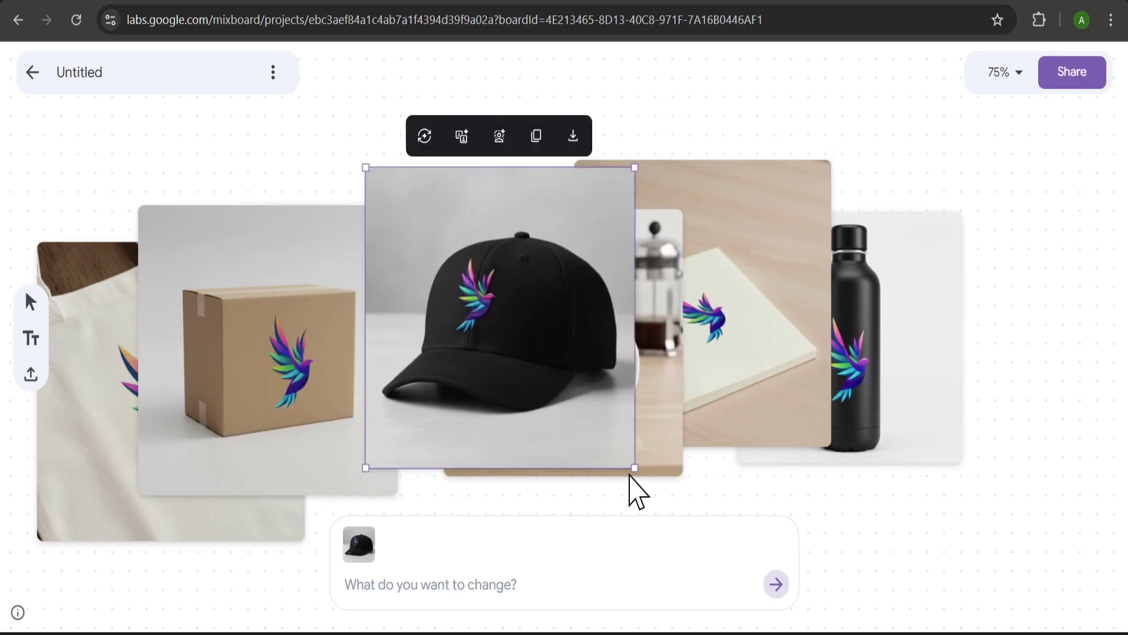